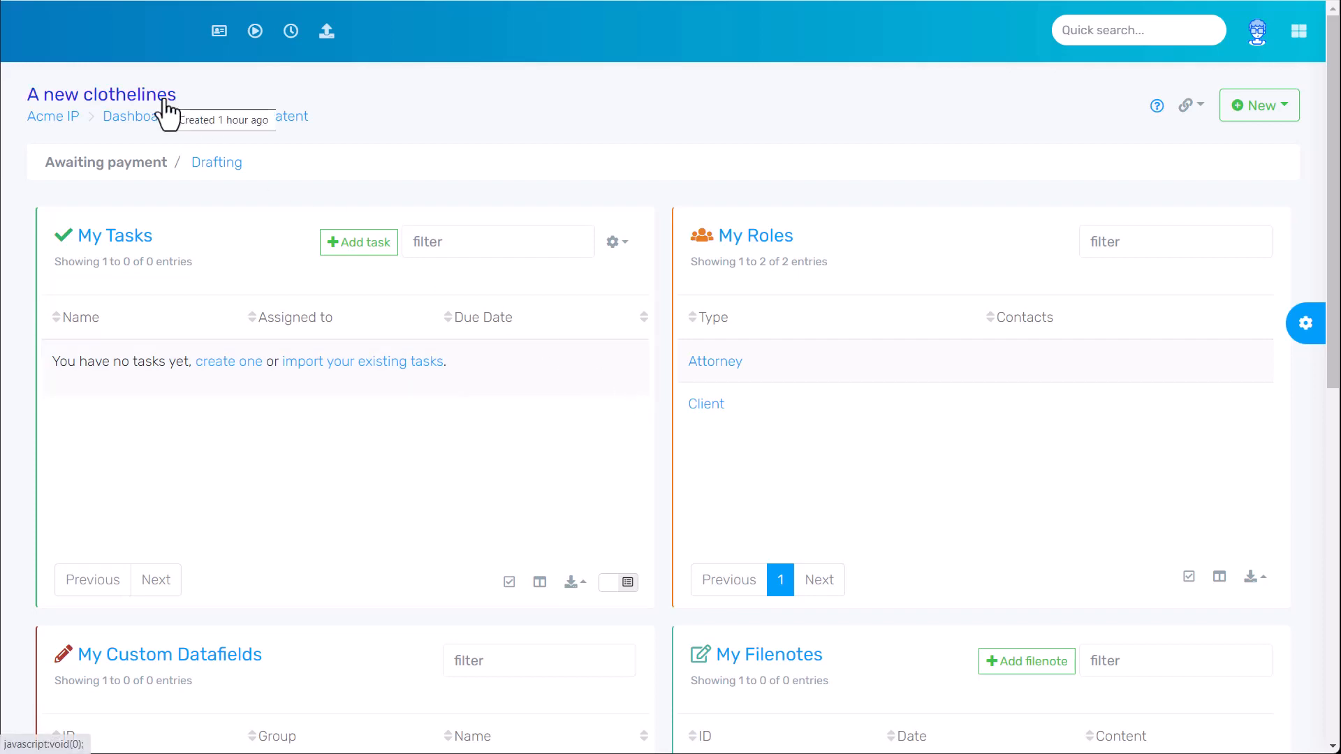
Open the custom data fields configuration from the patent matter and add a new line-of-text field
scroll(240, 194, down, 6)
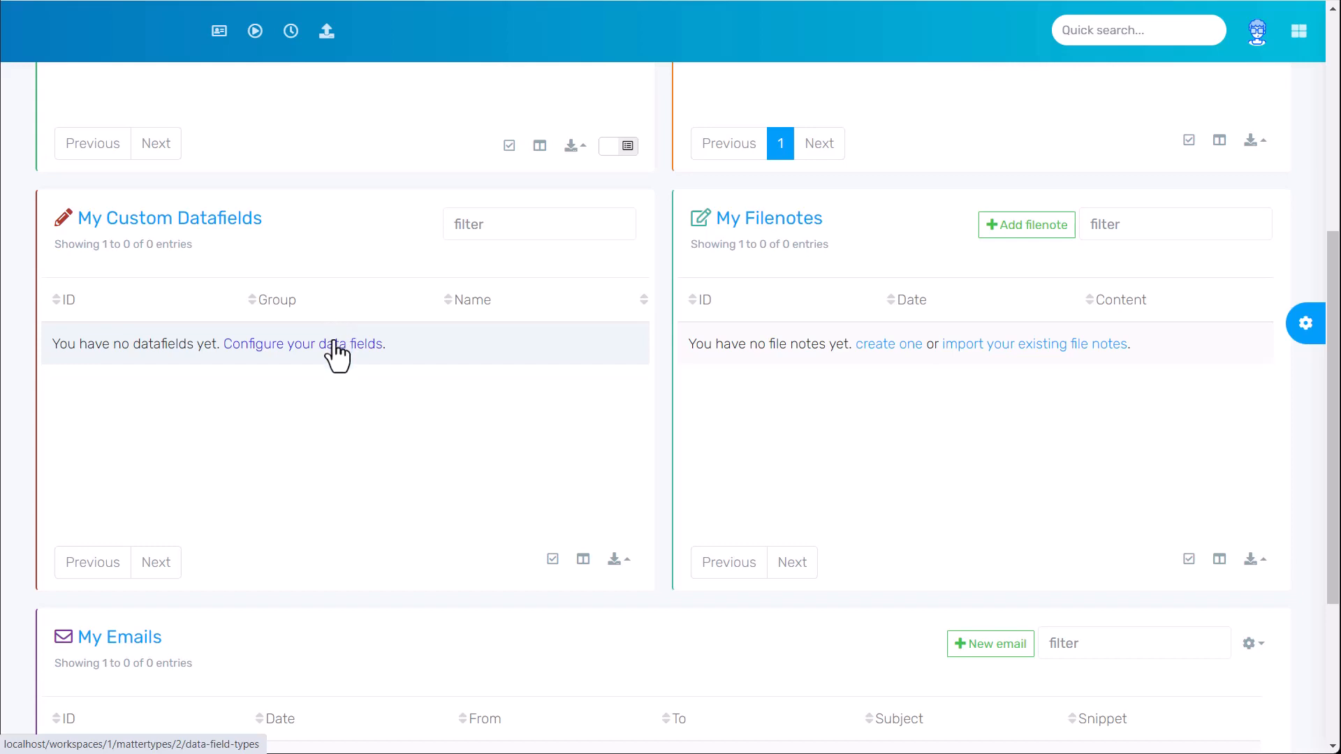
click(333, 345)
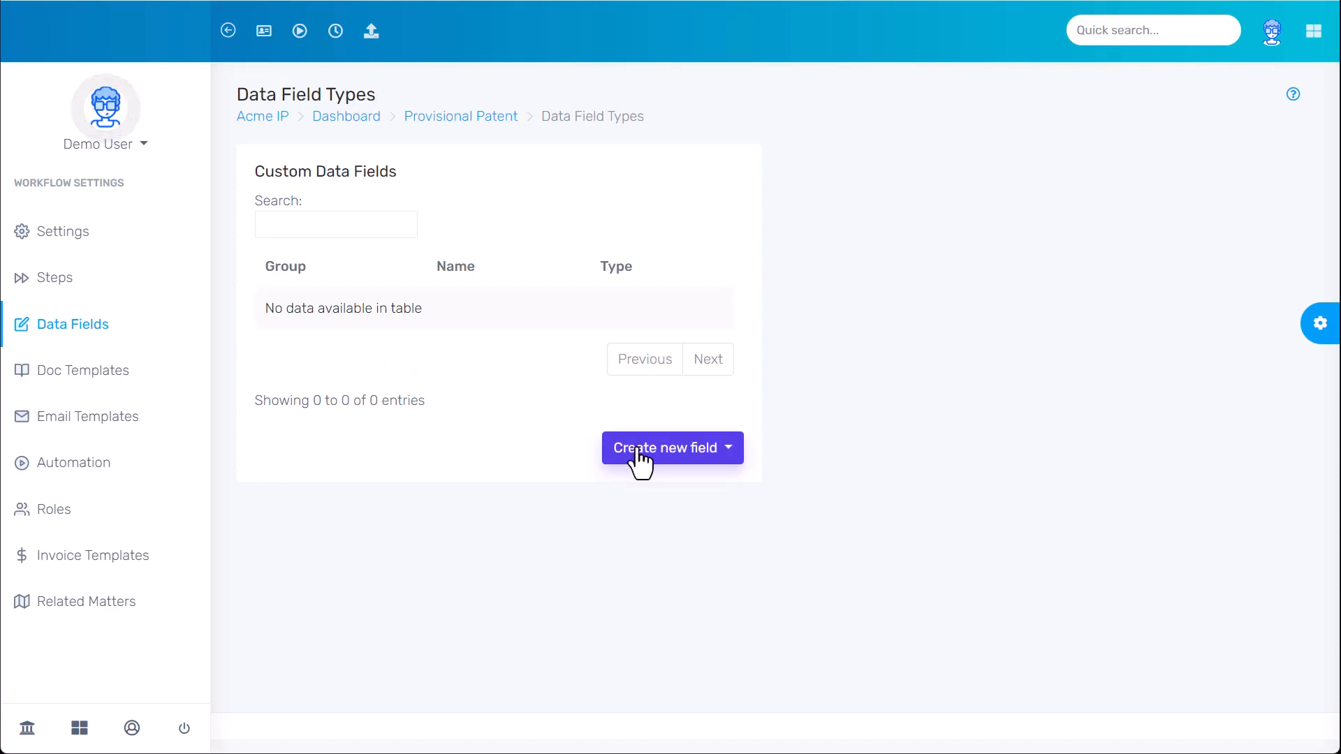
click(690, 455)
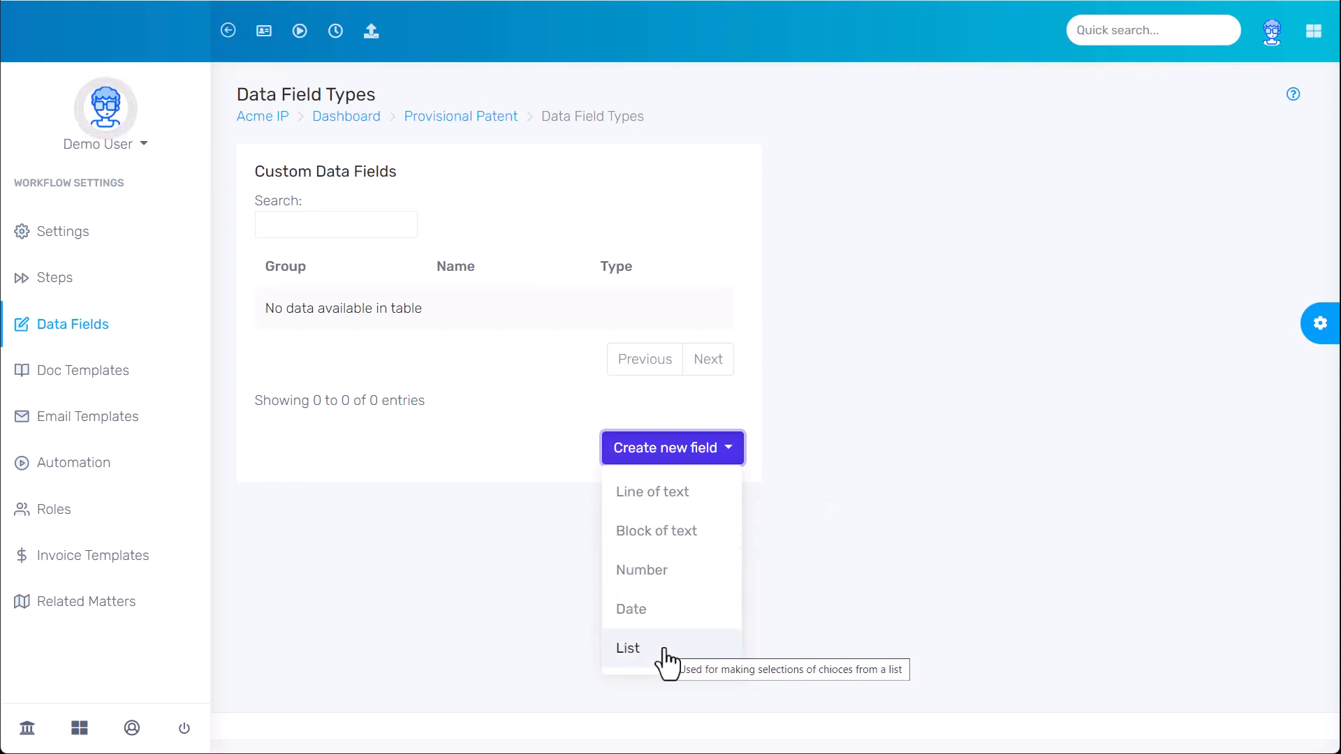
click(689, 497)
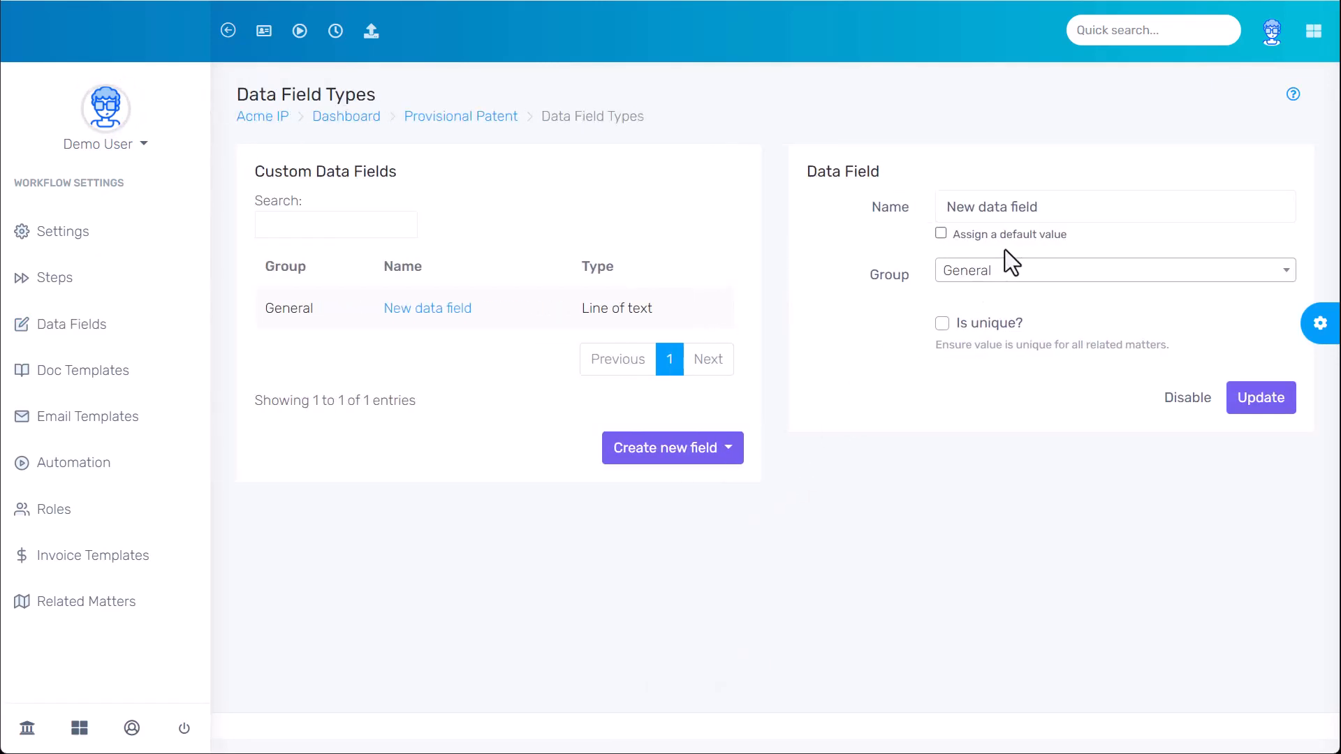
Name the new line-of-text field "Title" and save it
triple_click(1065, 202)
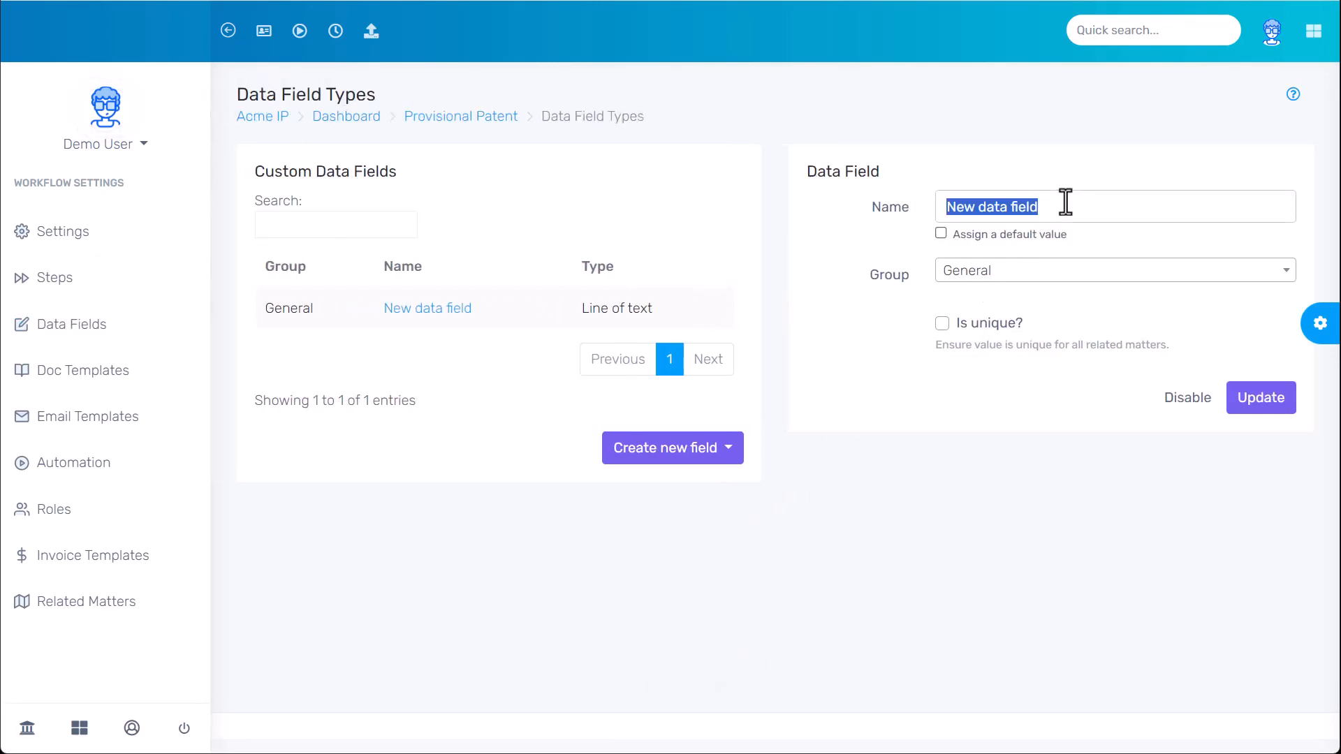
text(Title of)
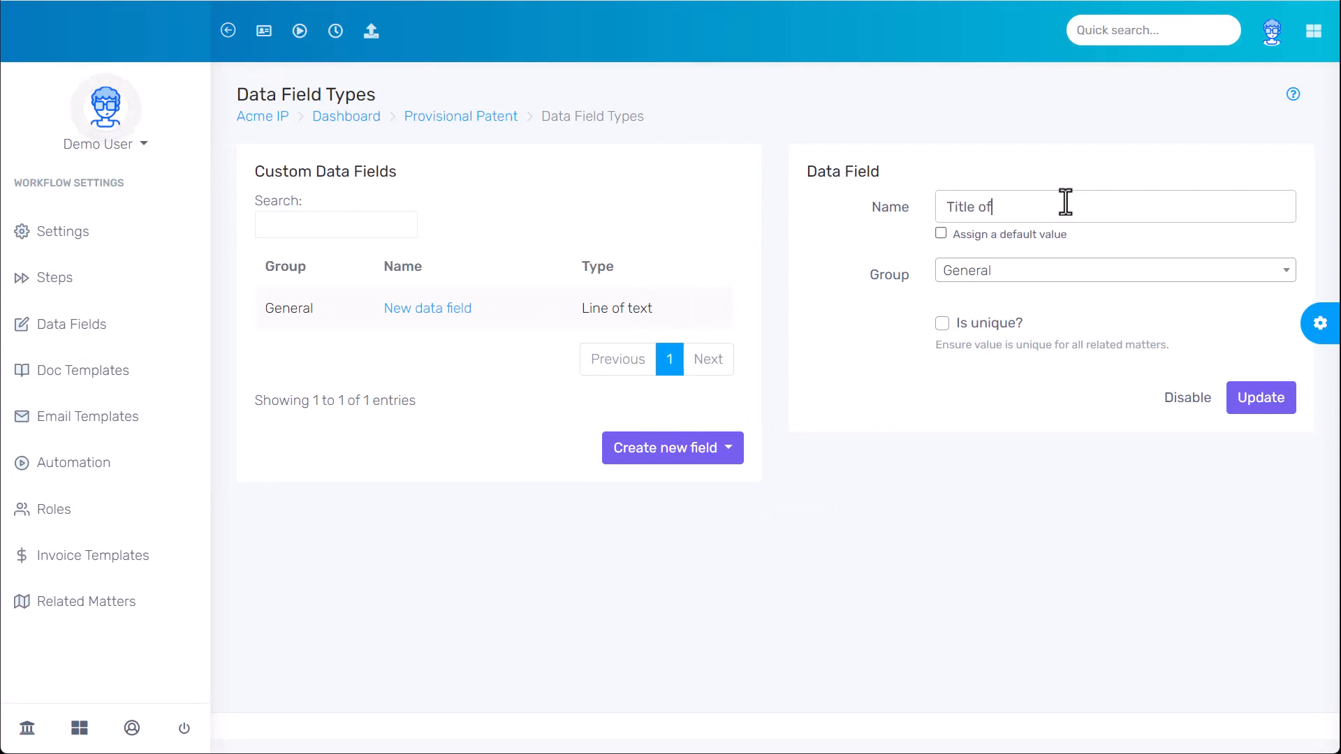
text( the invention)
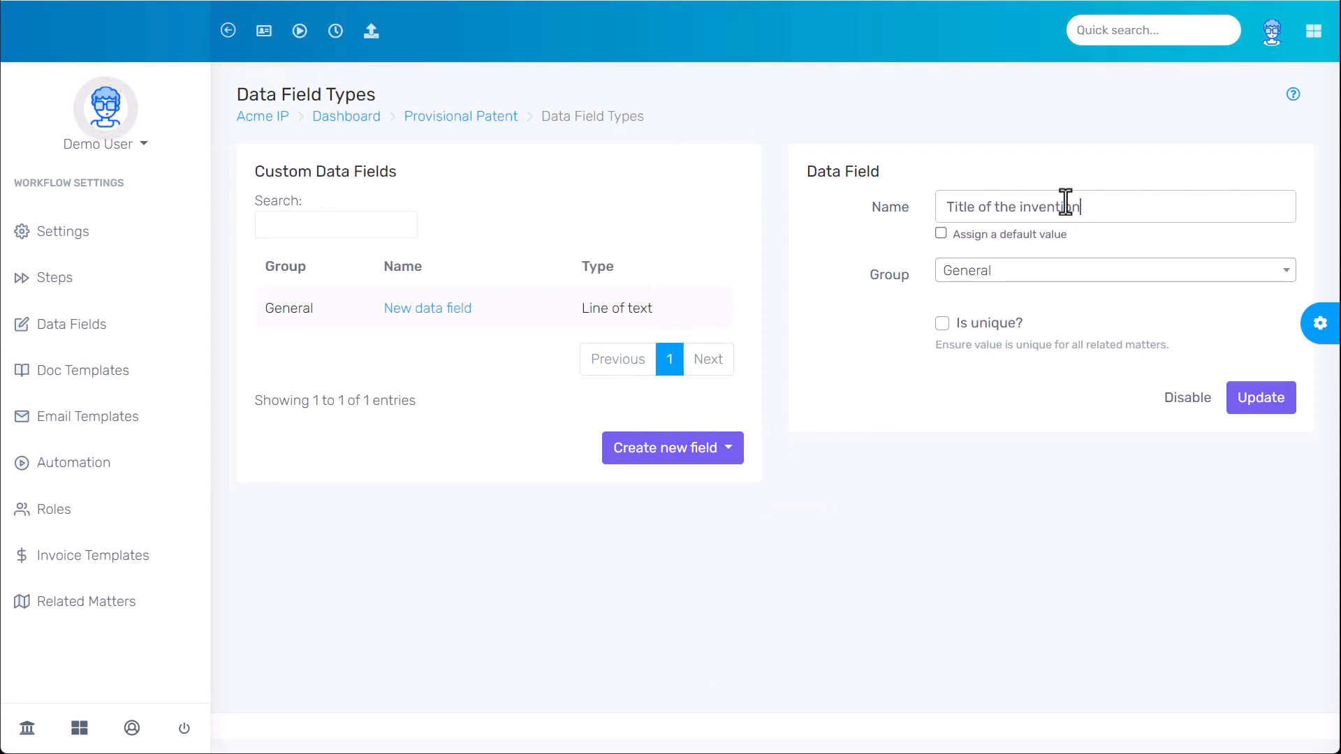
key(ctrl+shift+Left)
key(ctrl+shift+Left)
key(ctrl+shift+Left)
key(shift+Left)
key(BackSpace)
click(1239, 402)
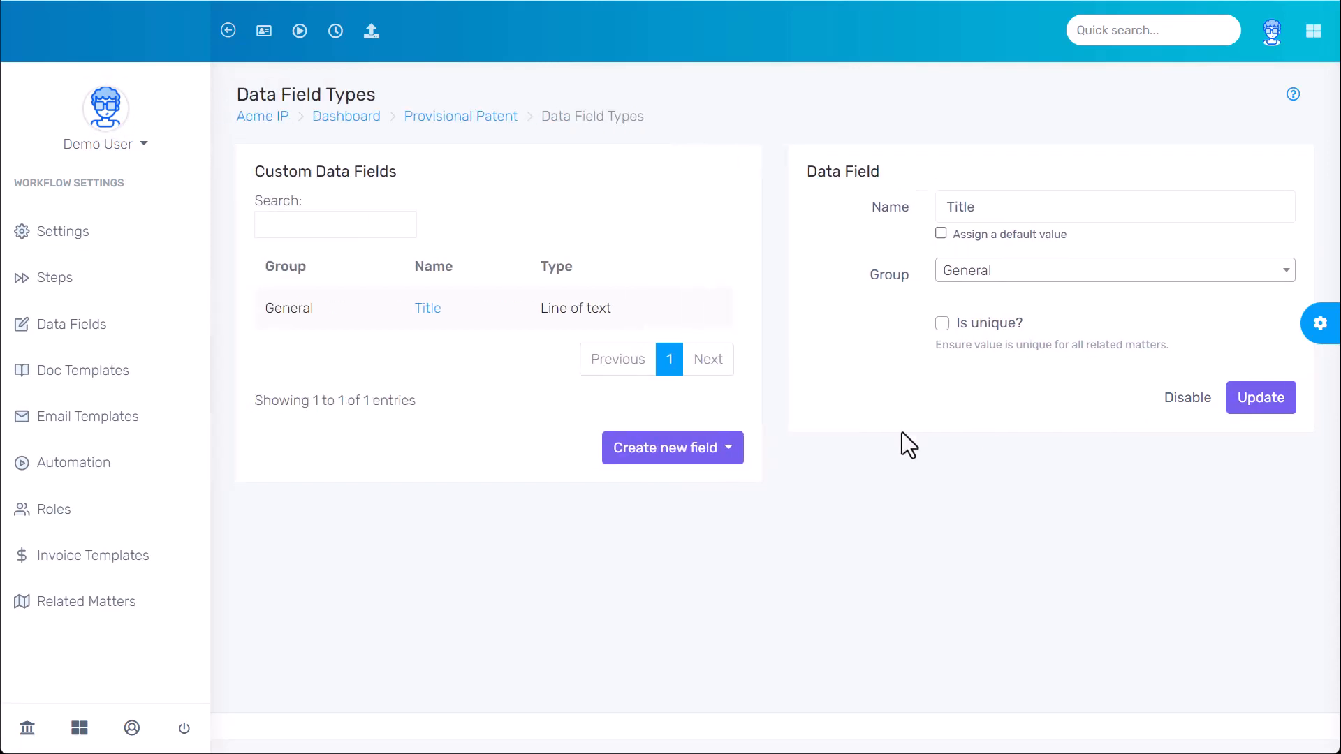
Create a date field named "Filing date" in the General group and save it
click(714, 454)
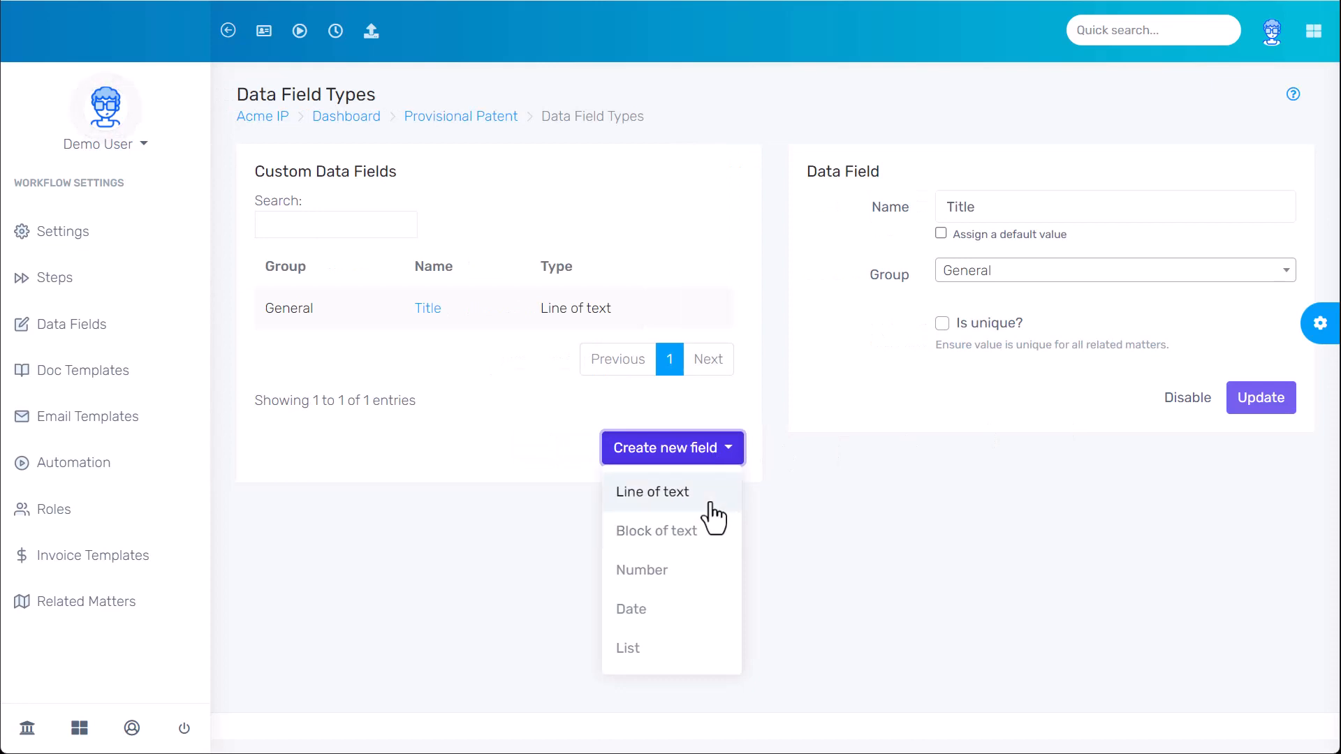
click(684, 608)
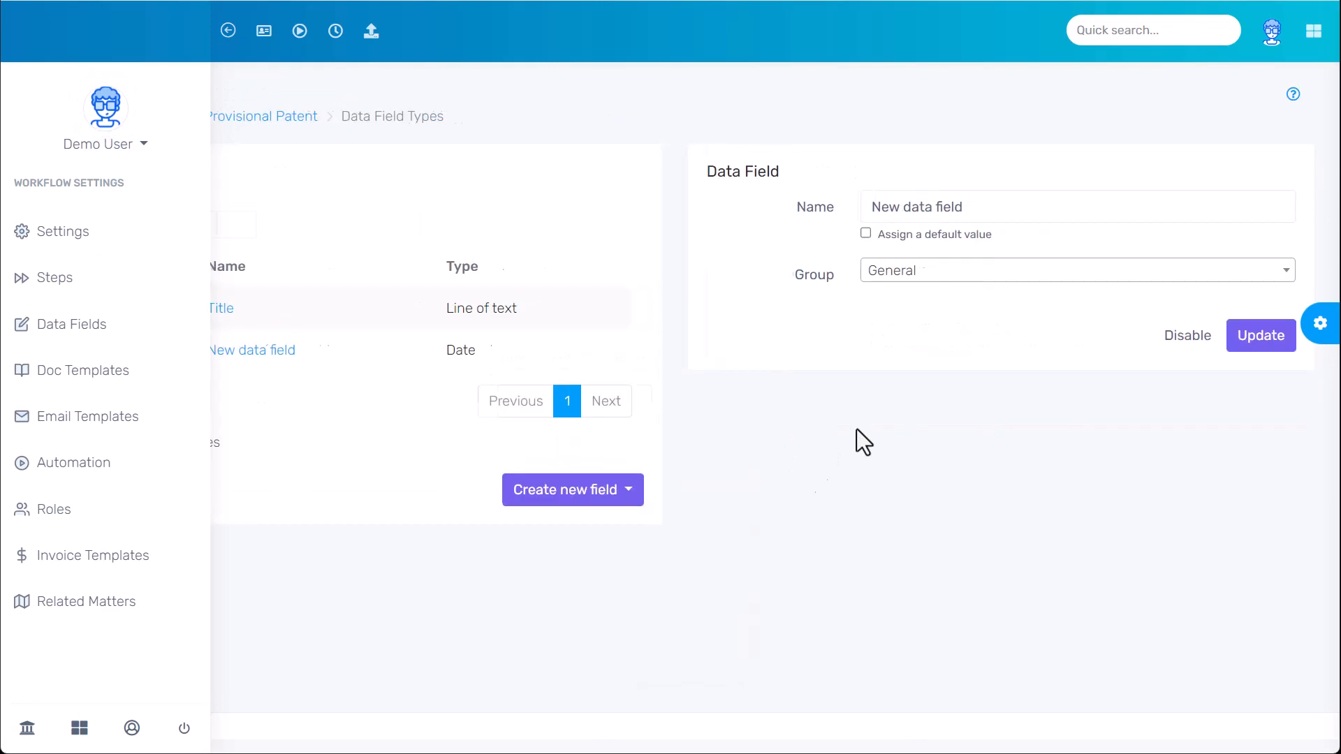
click(1071, 208)
key(ctrl+a)
text(Giling )
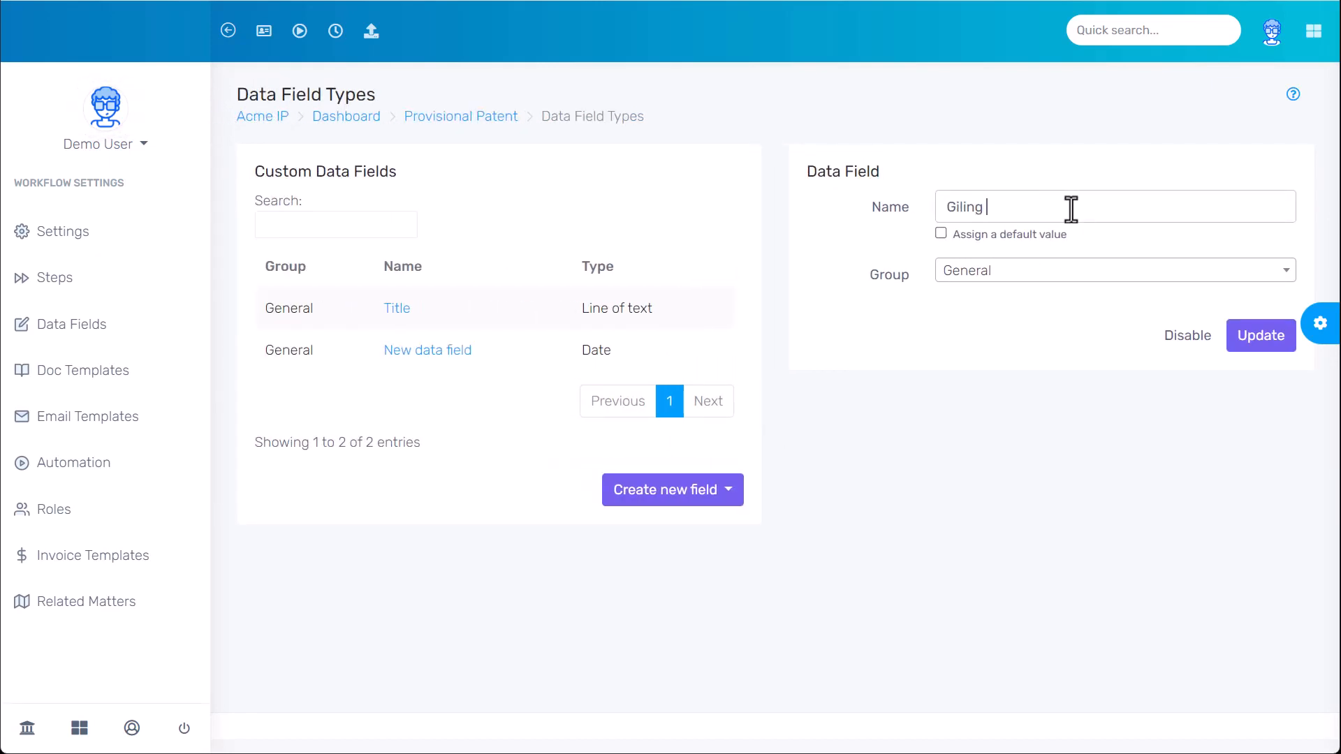
text(date)
key(Home)
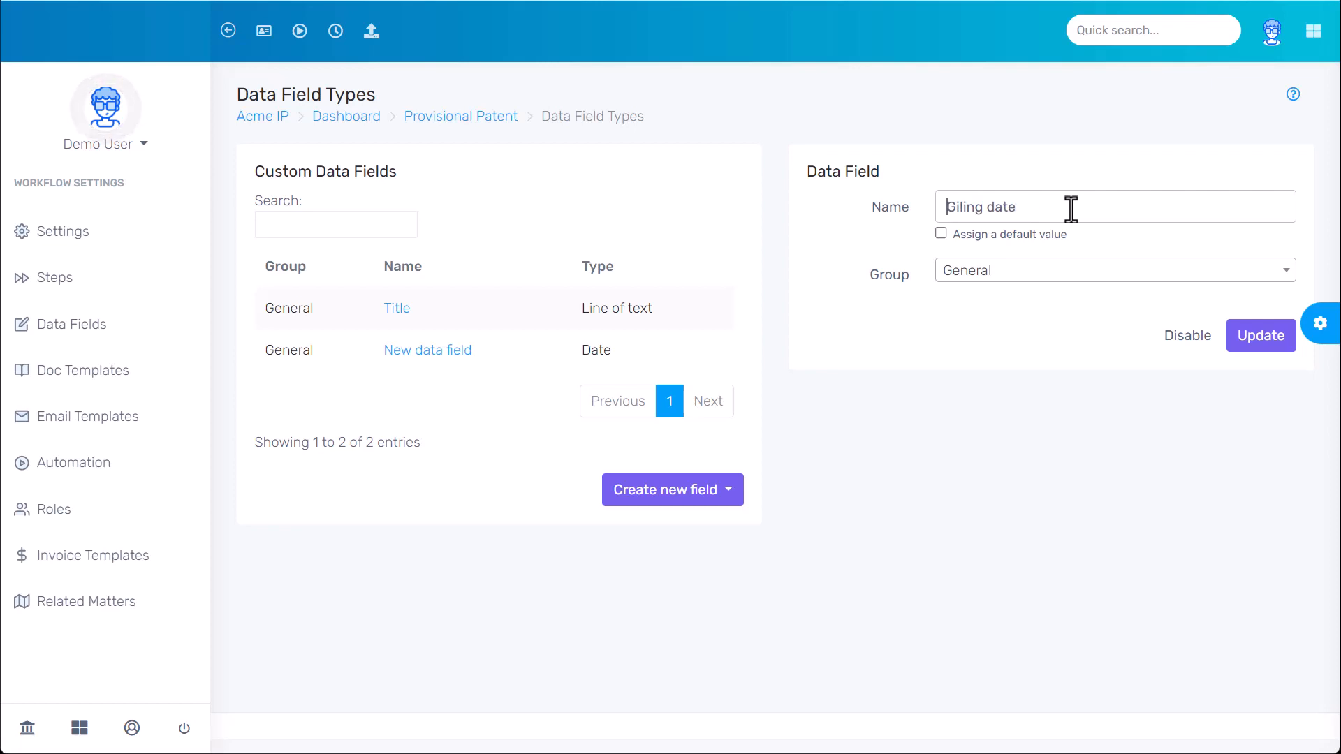
key(Delete)
text(F)
click(1244, 349)
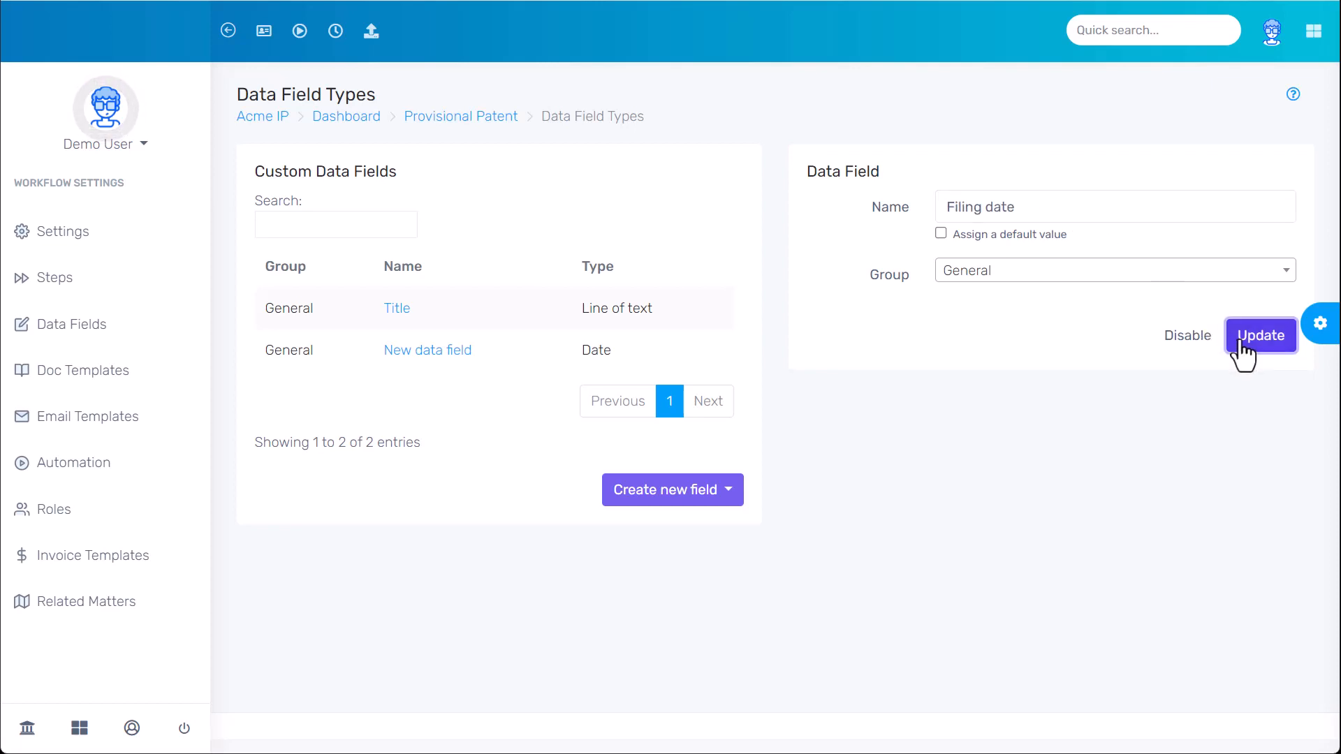
Create another date field named "Expiry date" and save it
click(704, 489)
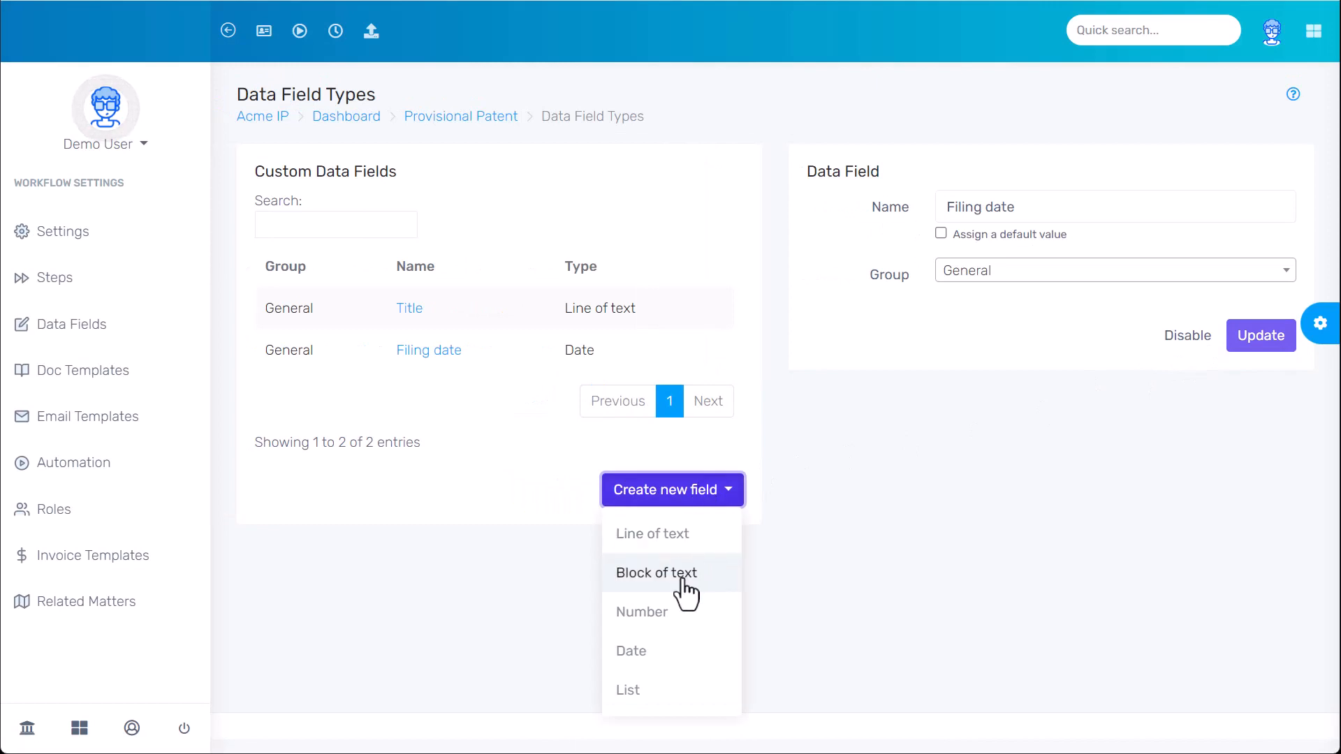
click(673, 653)
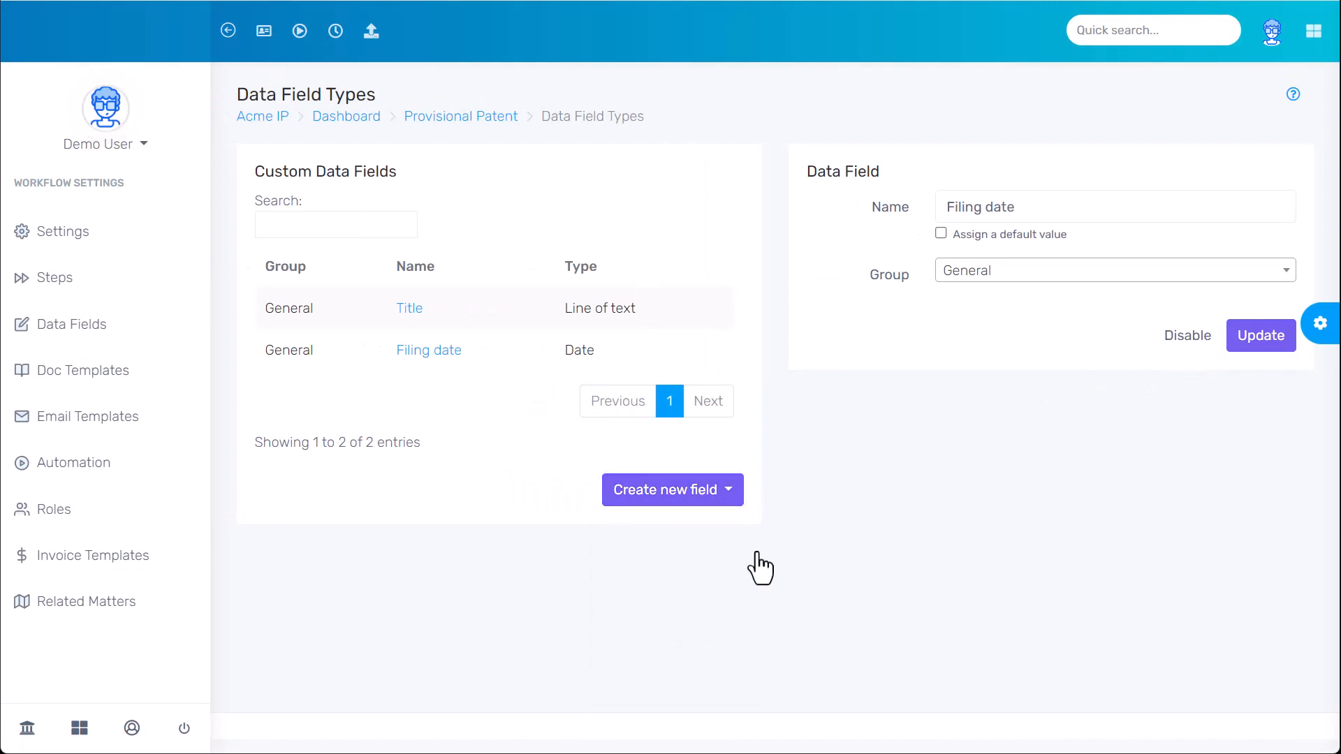
triple_click(1085, 207)
text(Expiry date)
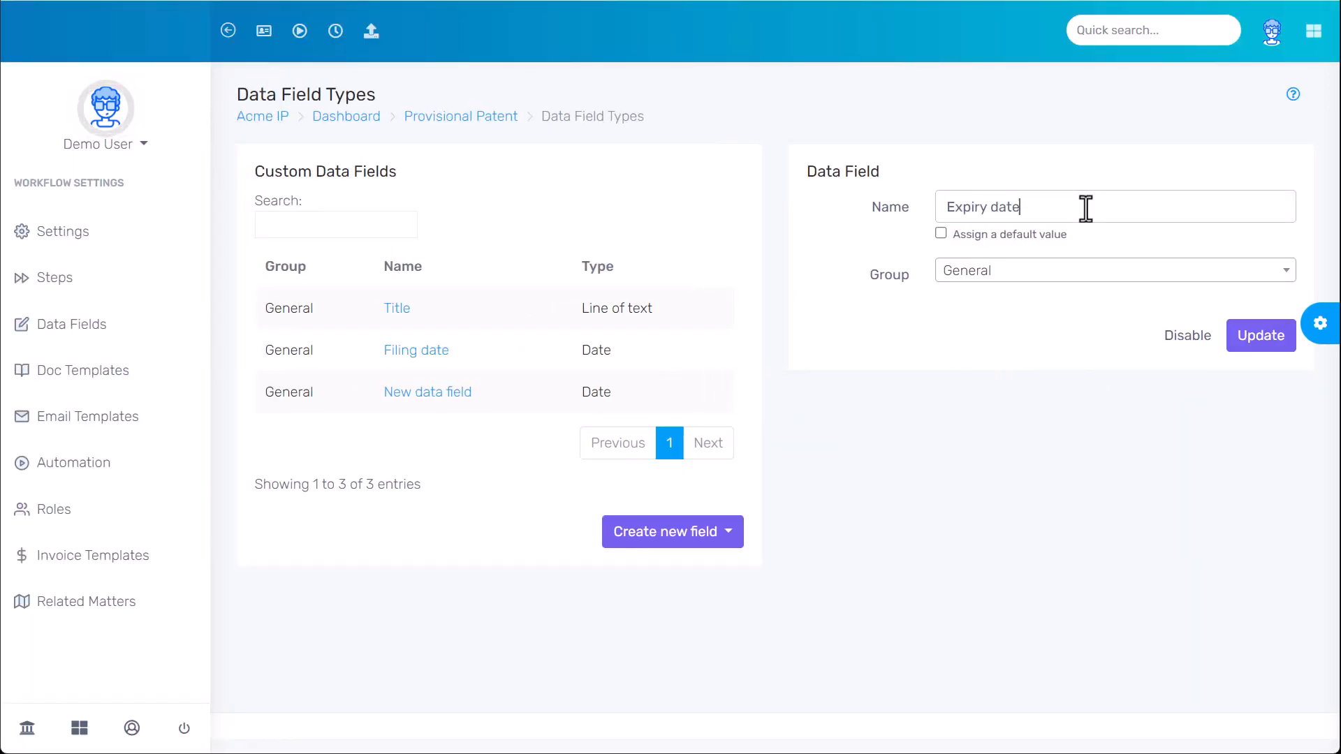
click(1260, 343)
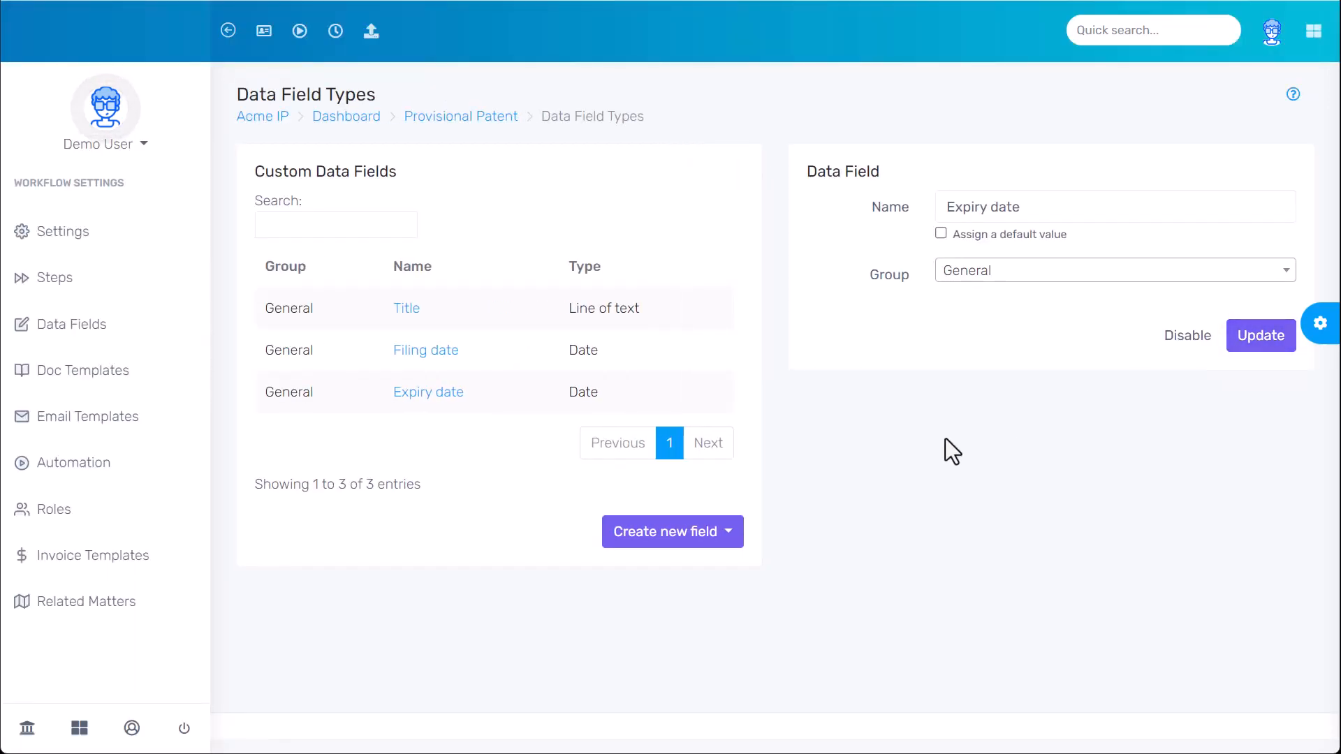
Create a block-of-text field named "An outline of the invention" and save it
click(685, 540)
click(687, 371)
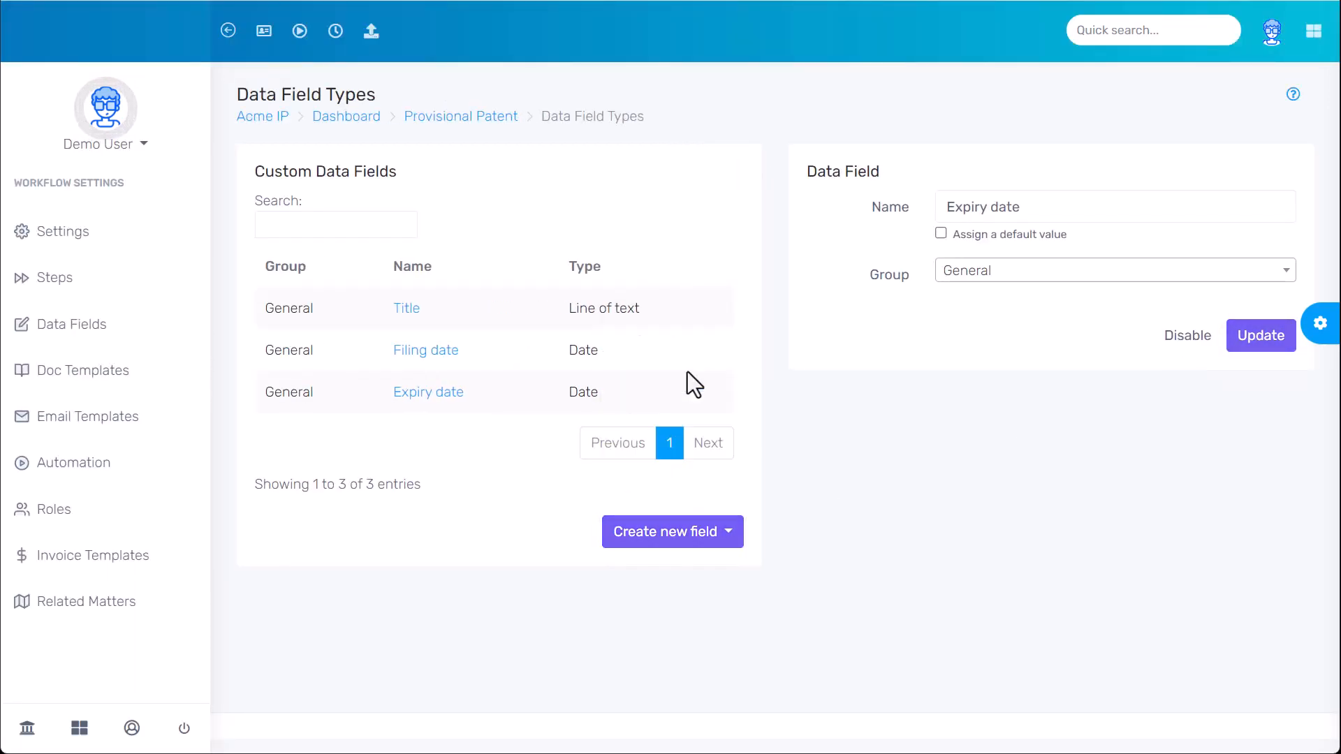
triple_click(1070, 207)
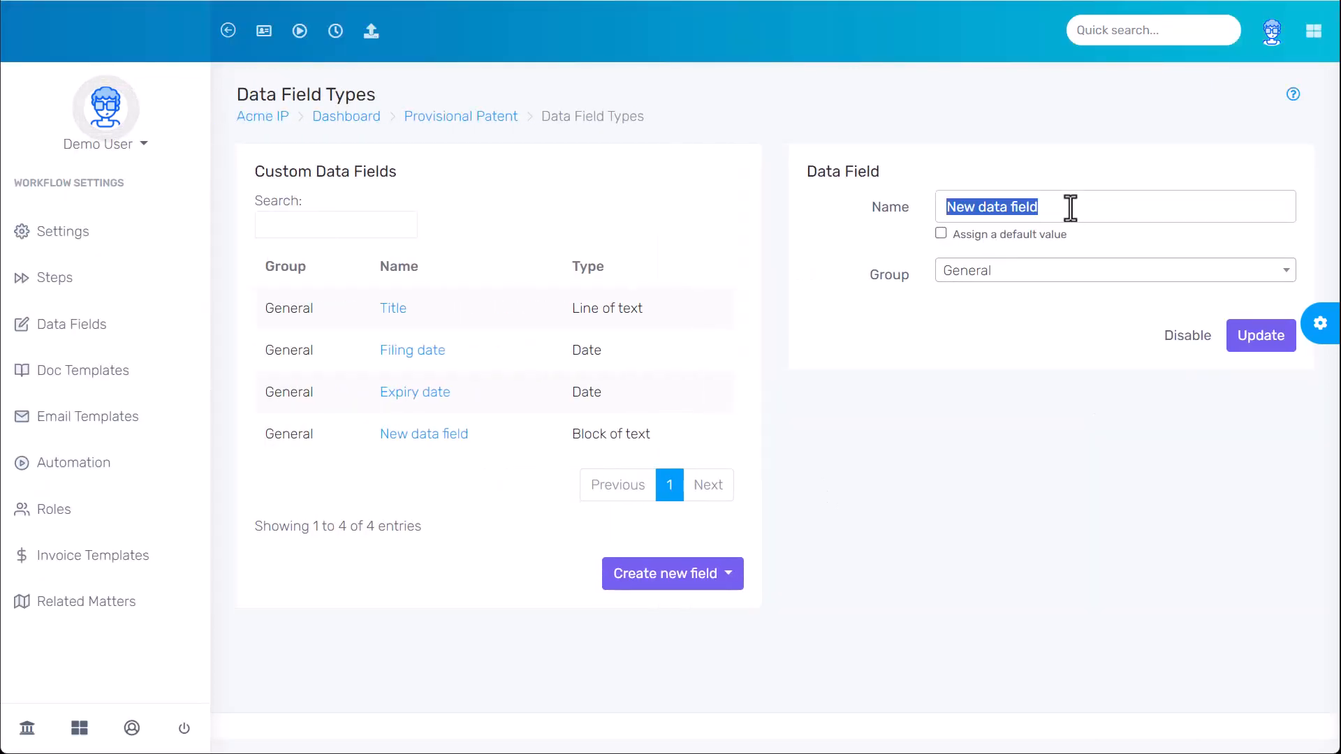
text(An outline of the )
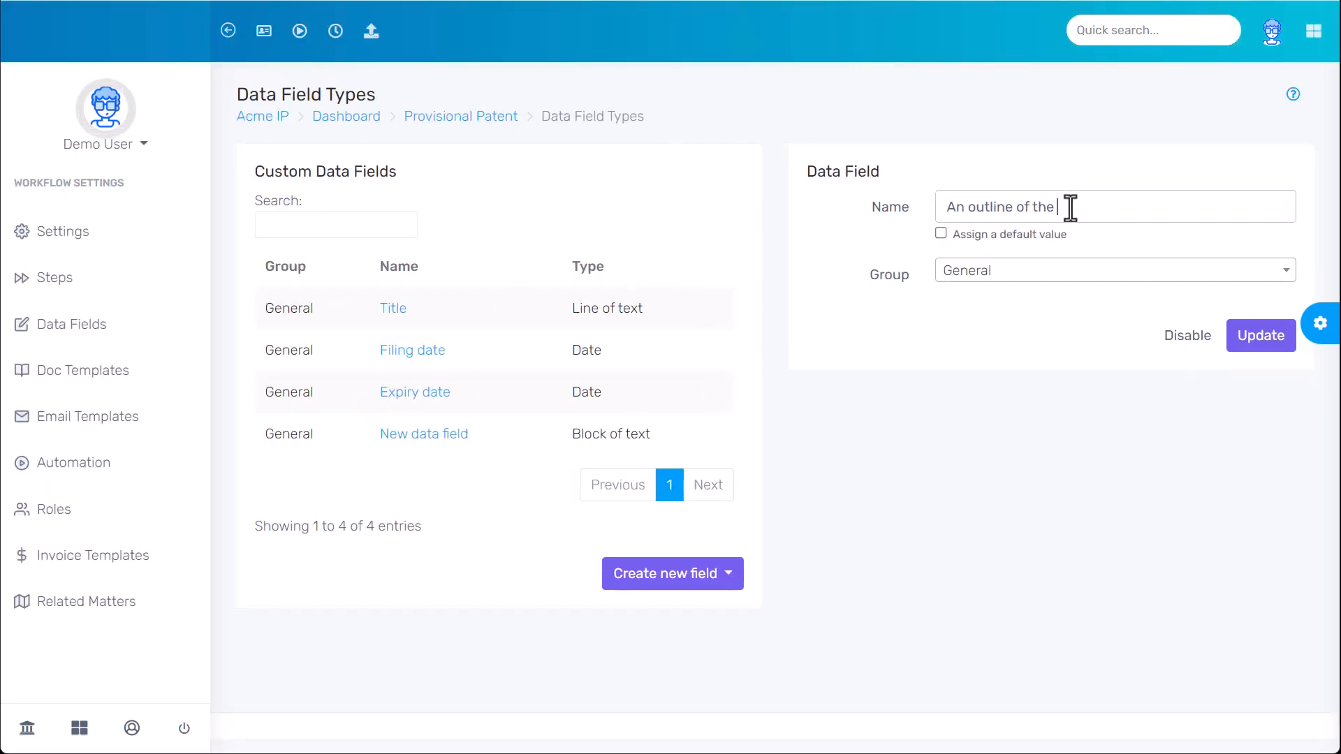
text(invention)
click(1272, 349)
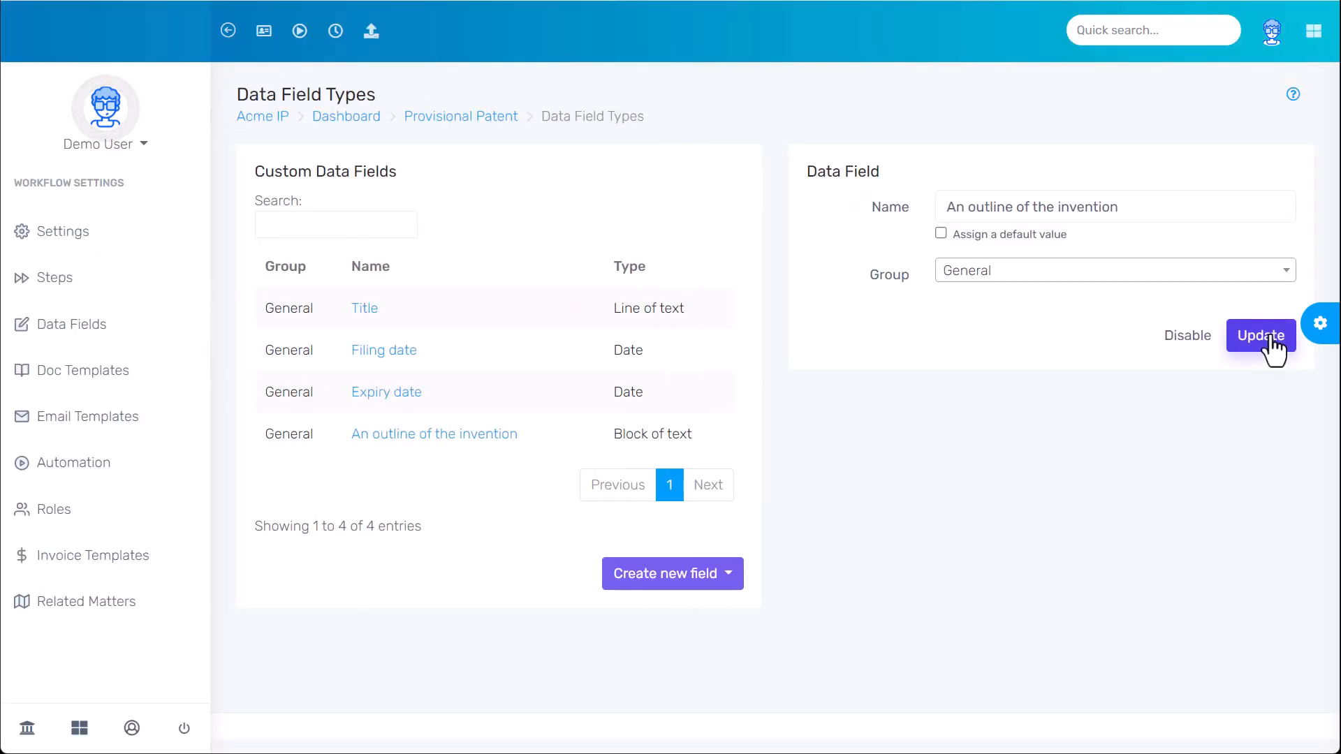
Create a list field named "Has the filing fee being paid?" and save it
click(731, 566)
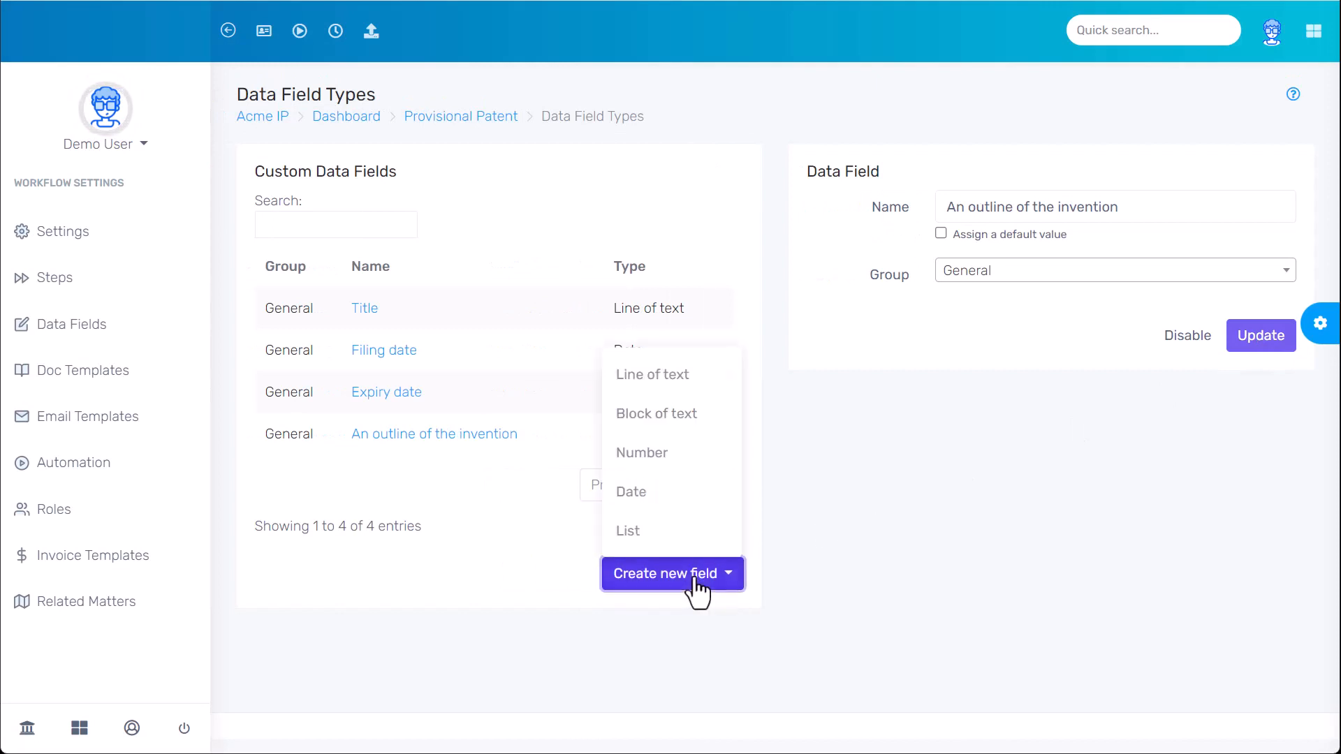
click(685, 537)
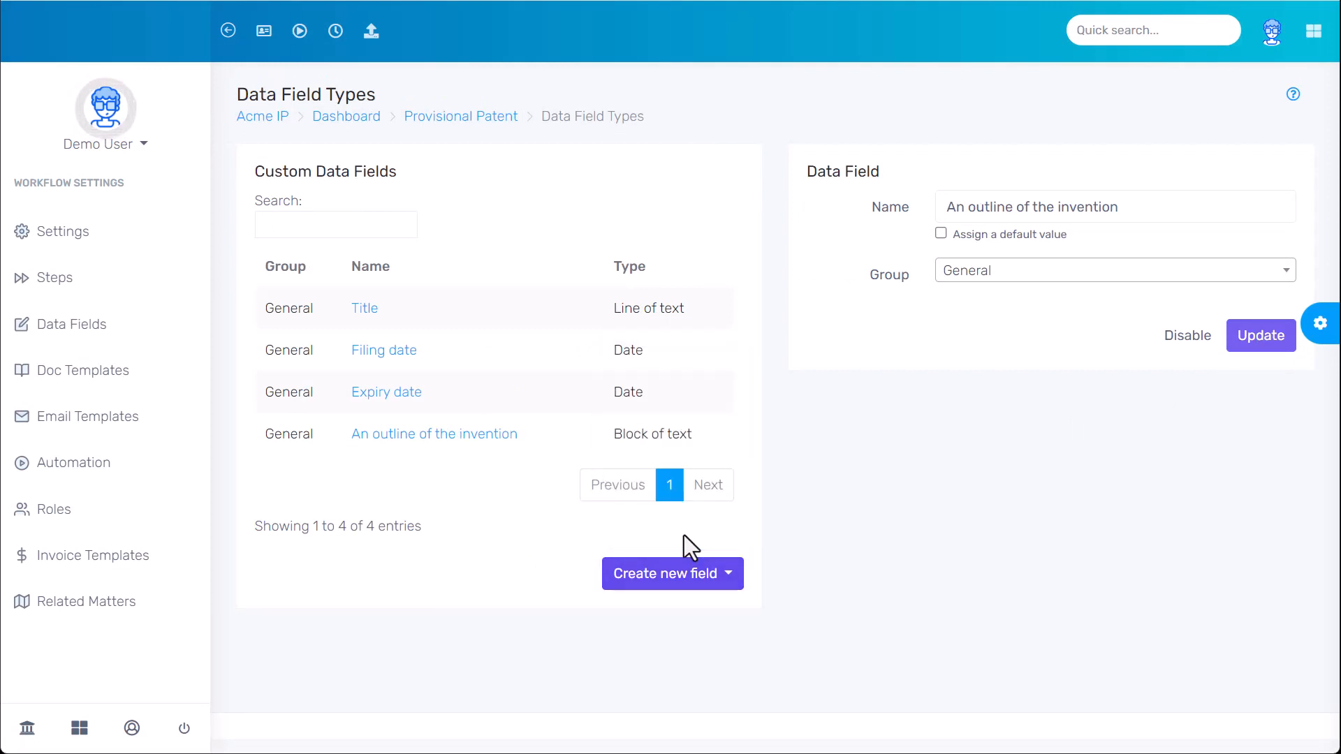
click(1055, 212)
key(ctrl+a)
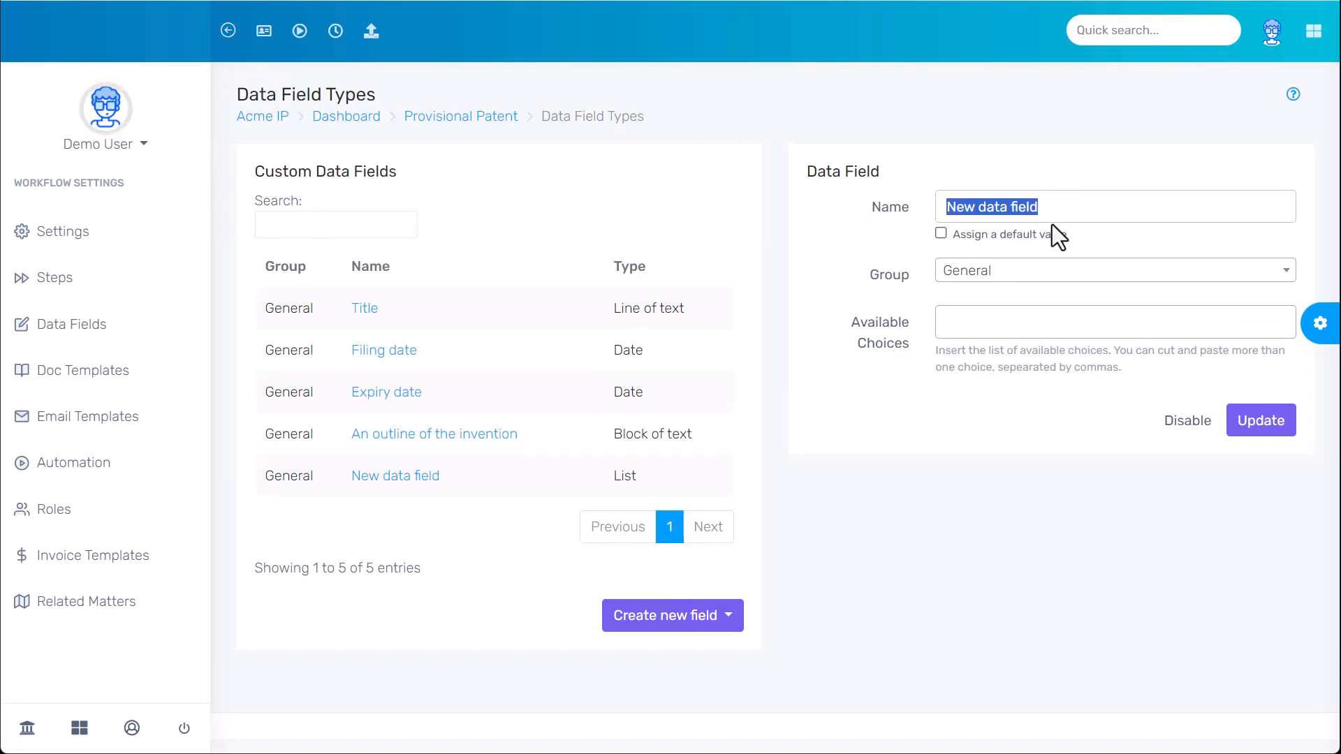
text(Has the filing )
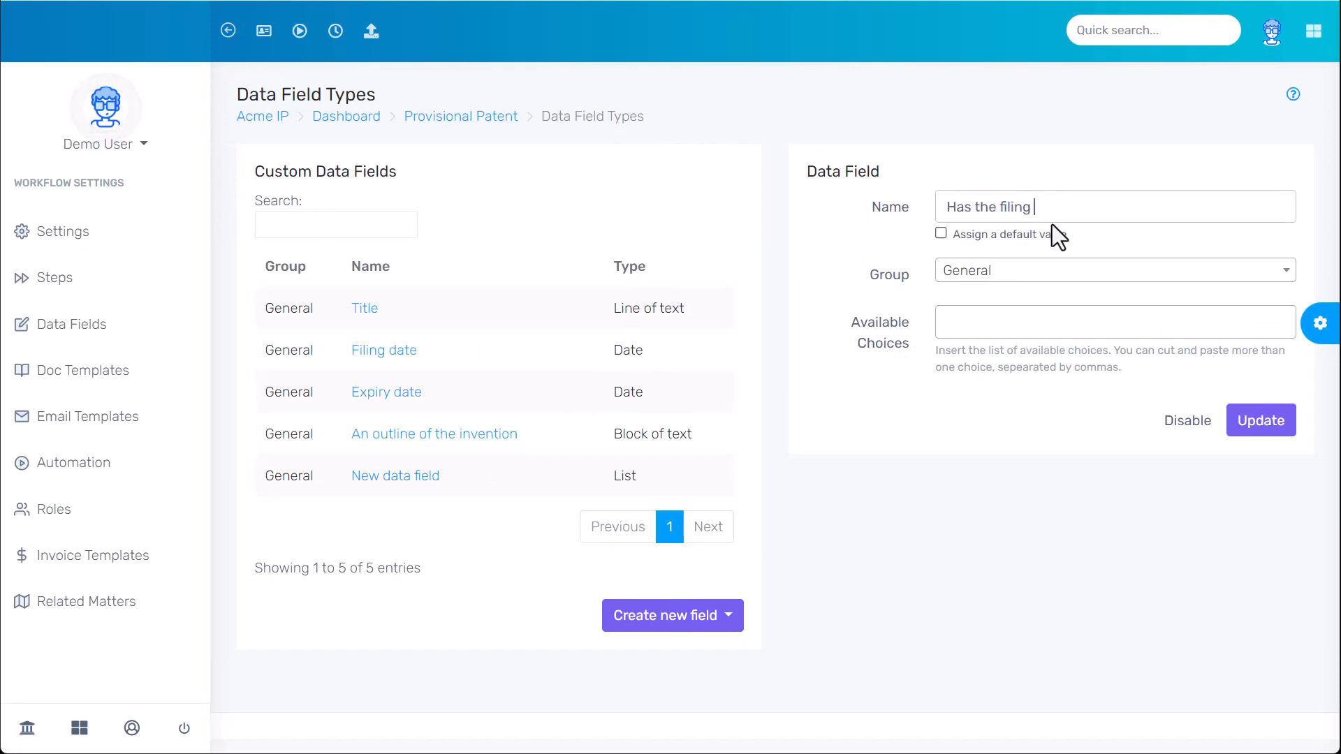
text(fee being paid?)
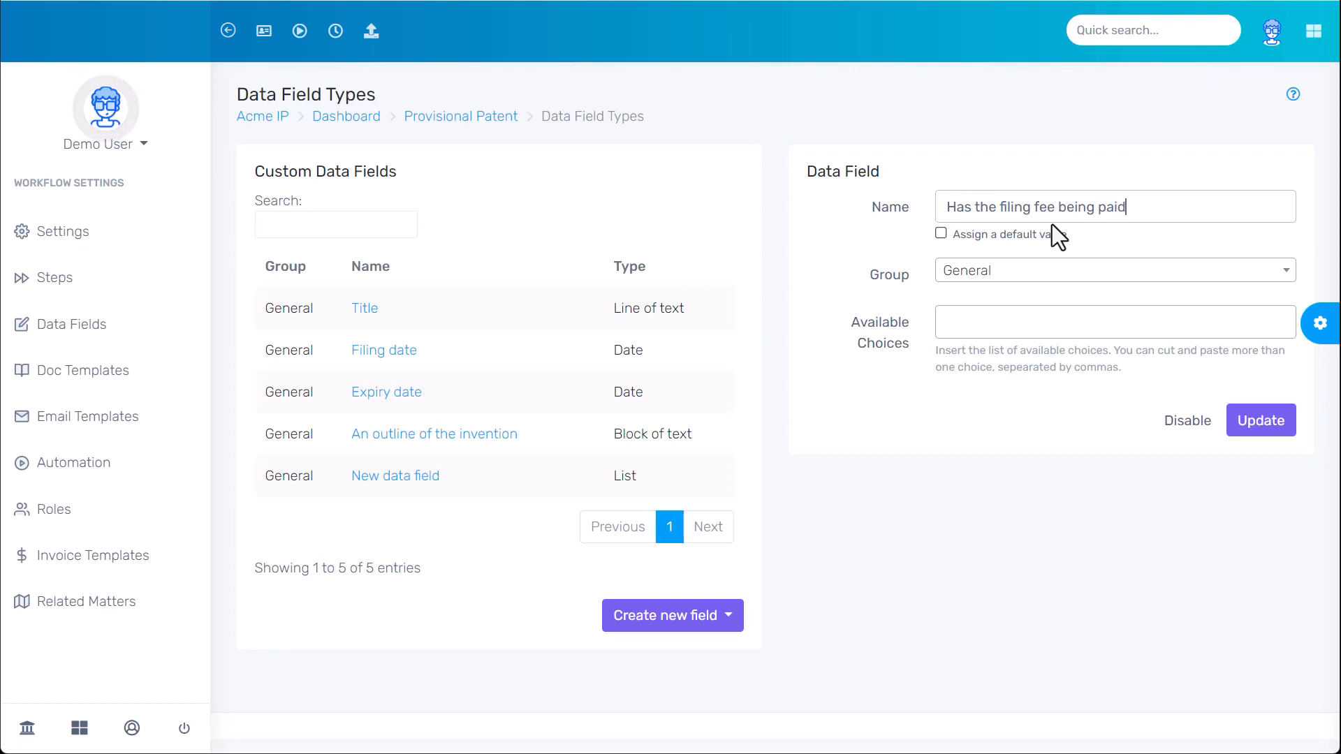
click(1235, 419)
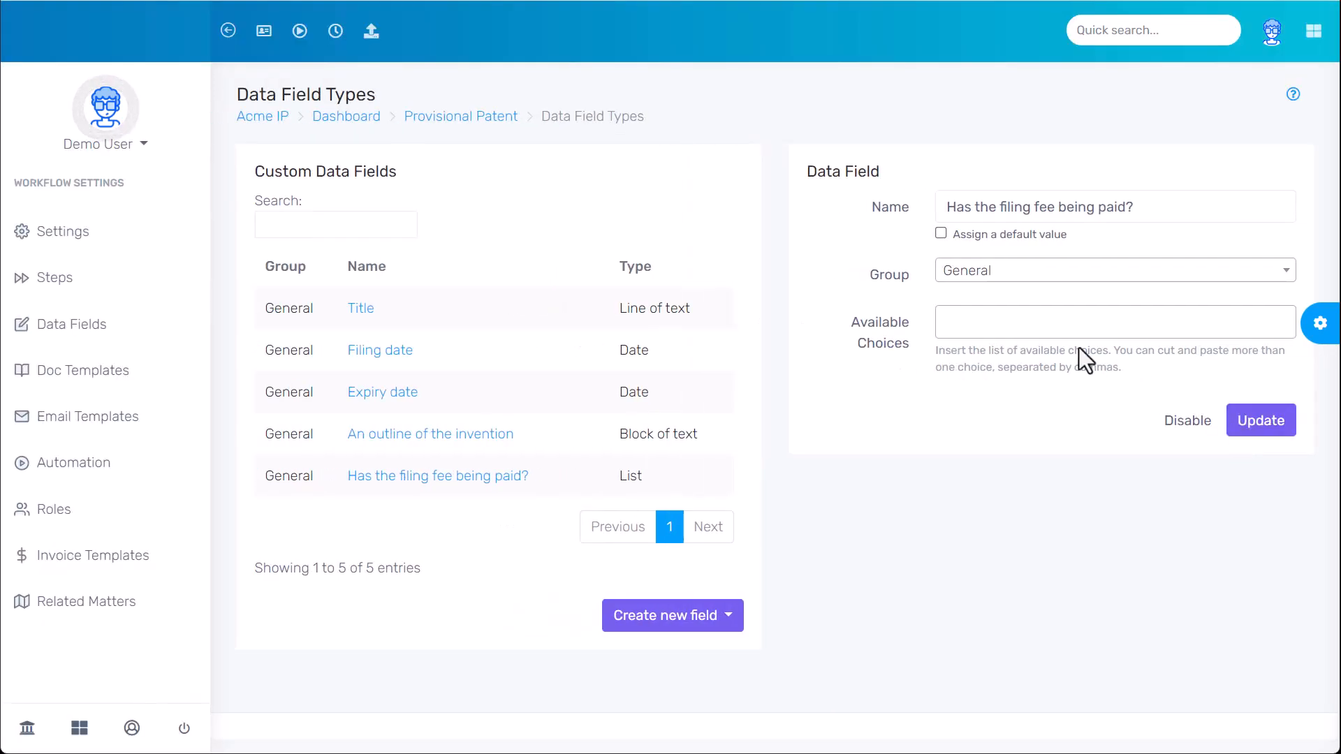
Add Yes and No as the available choices of the filing fee list field and save them
click(1013, 321)
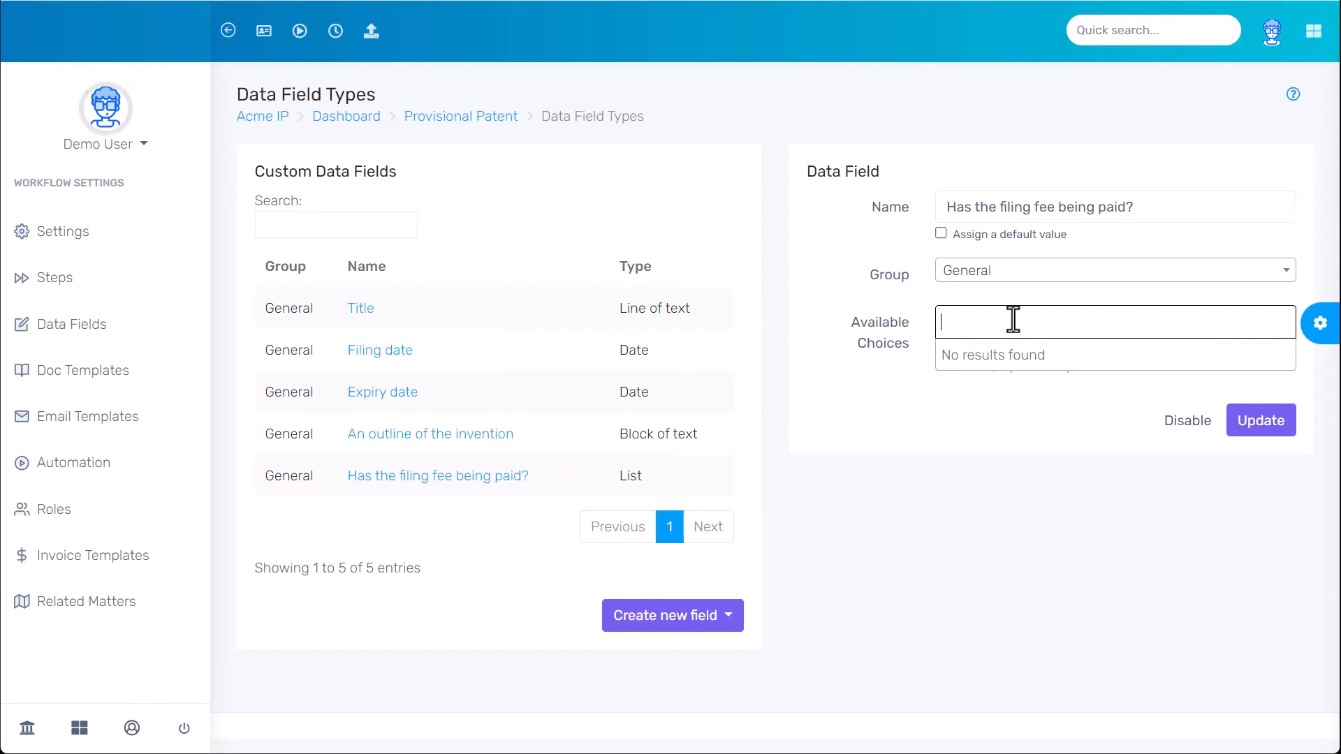
text(Yes)
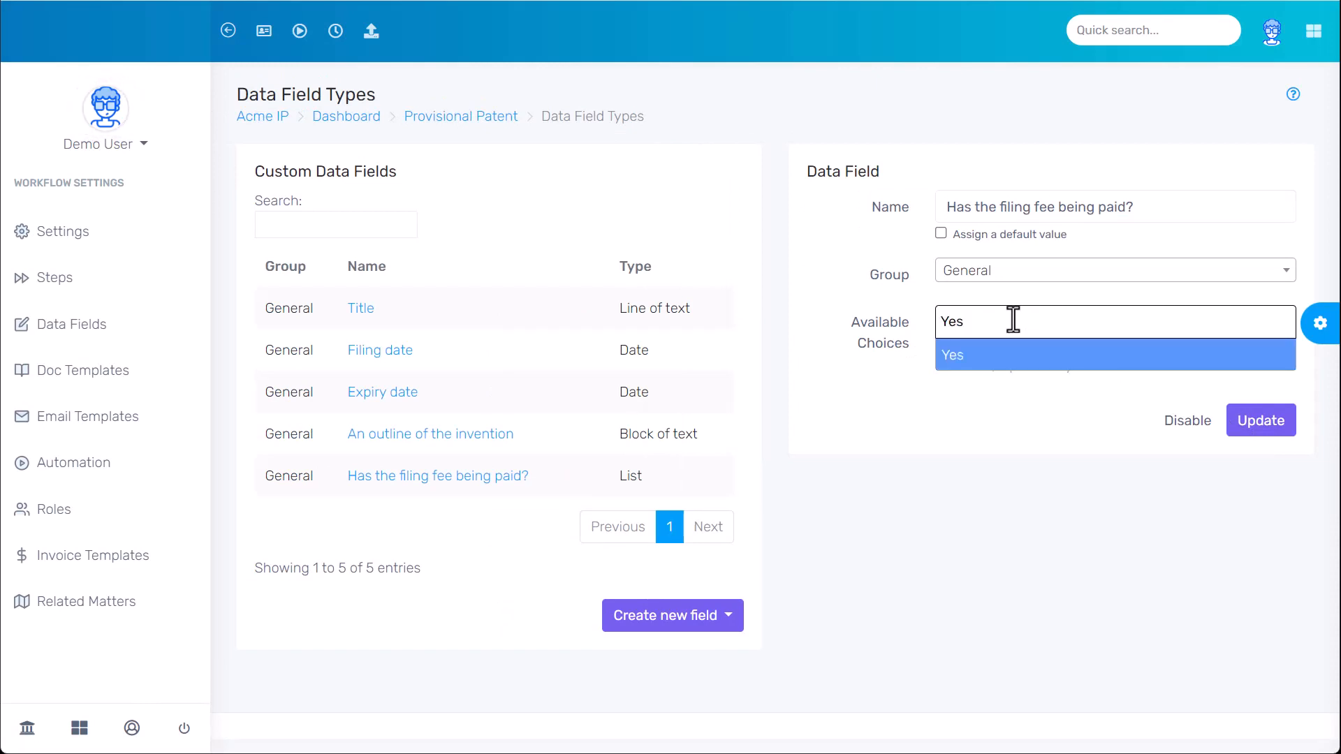
key(Return)
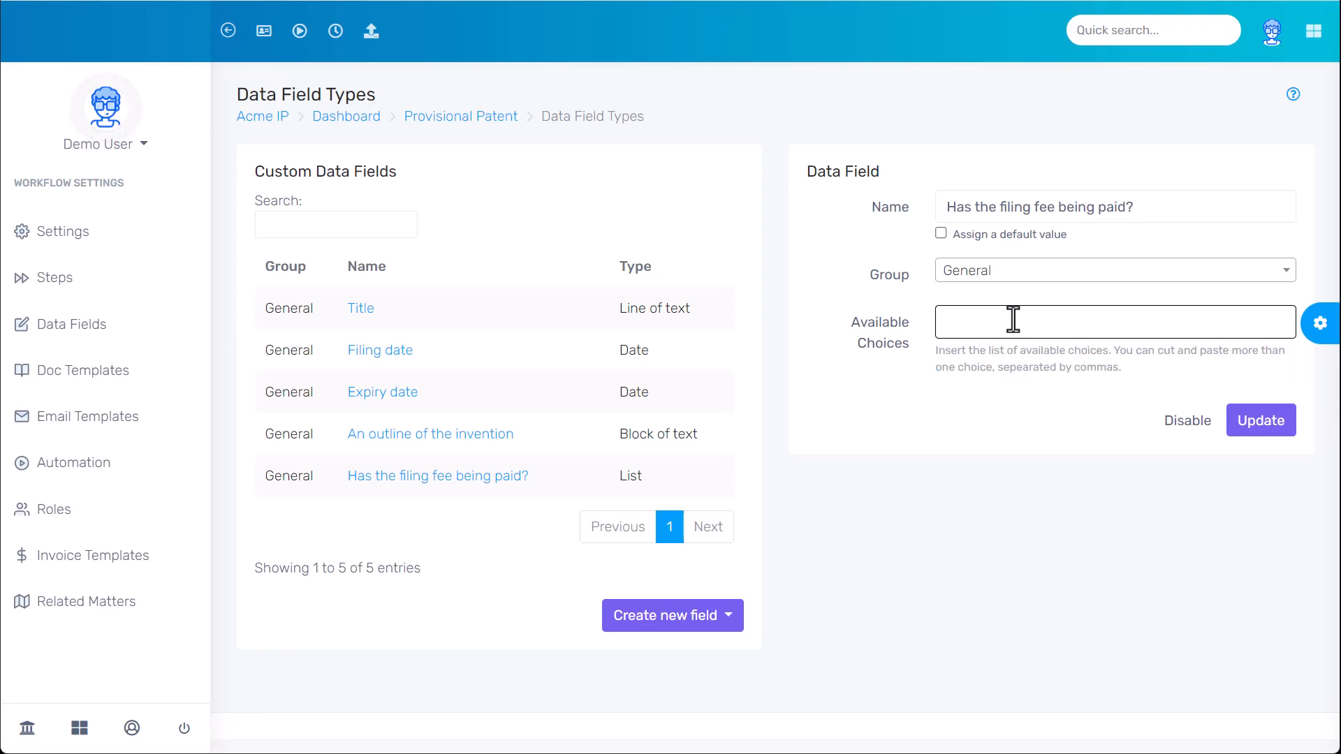
text(Yes)
key(Return)
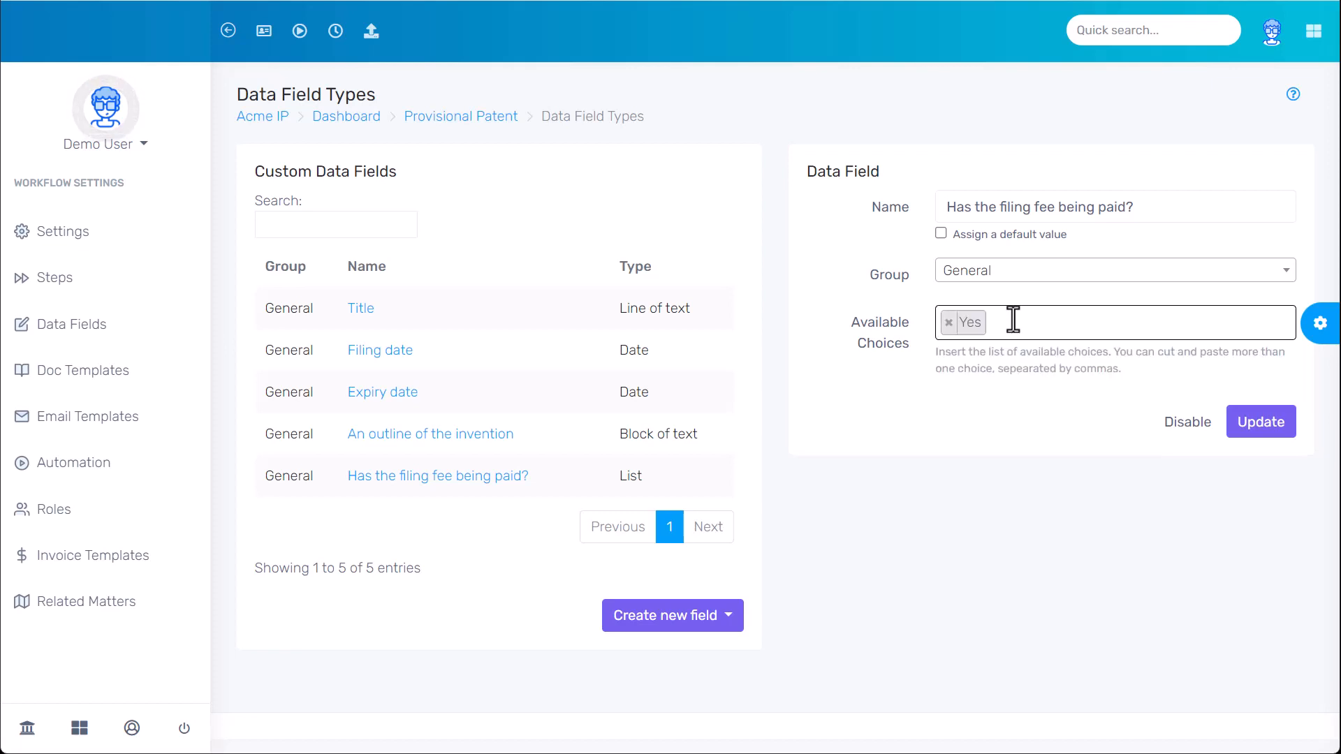
text(N)
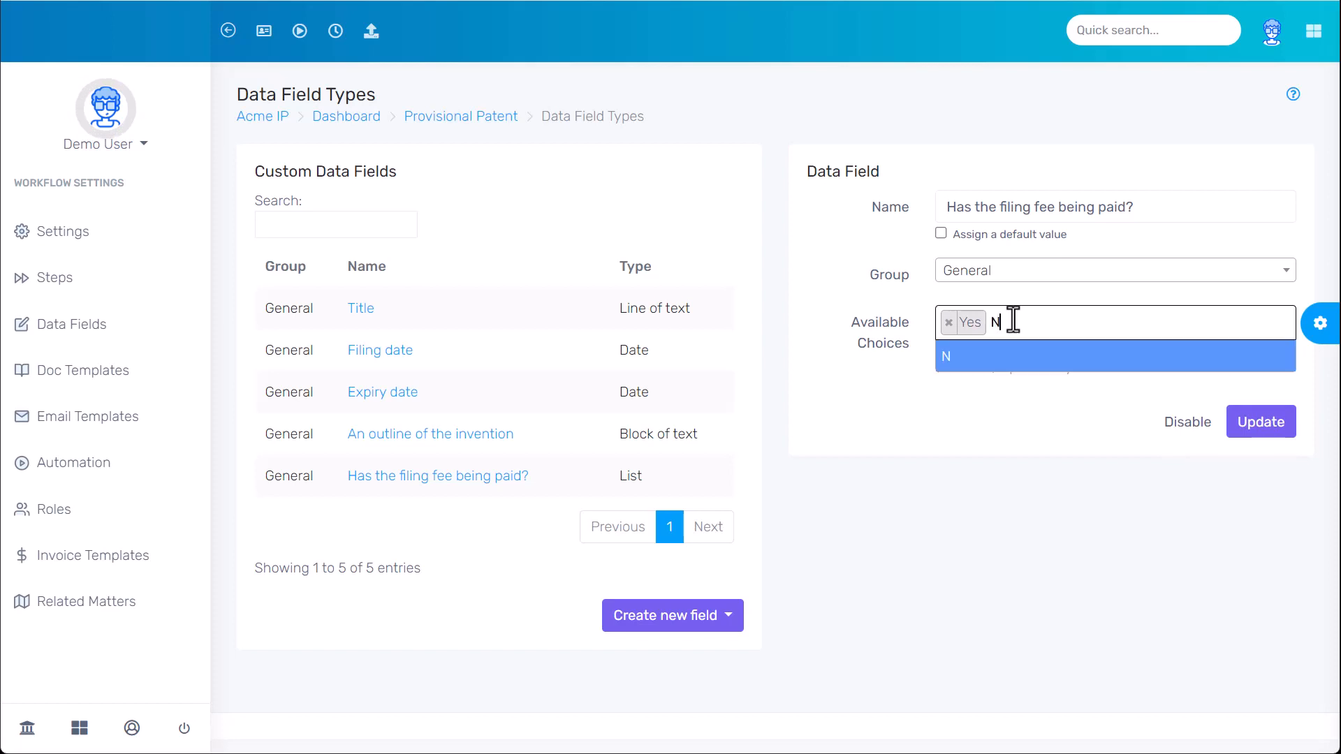
text(o)
key(Return)
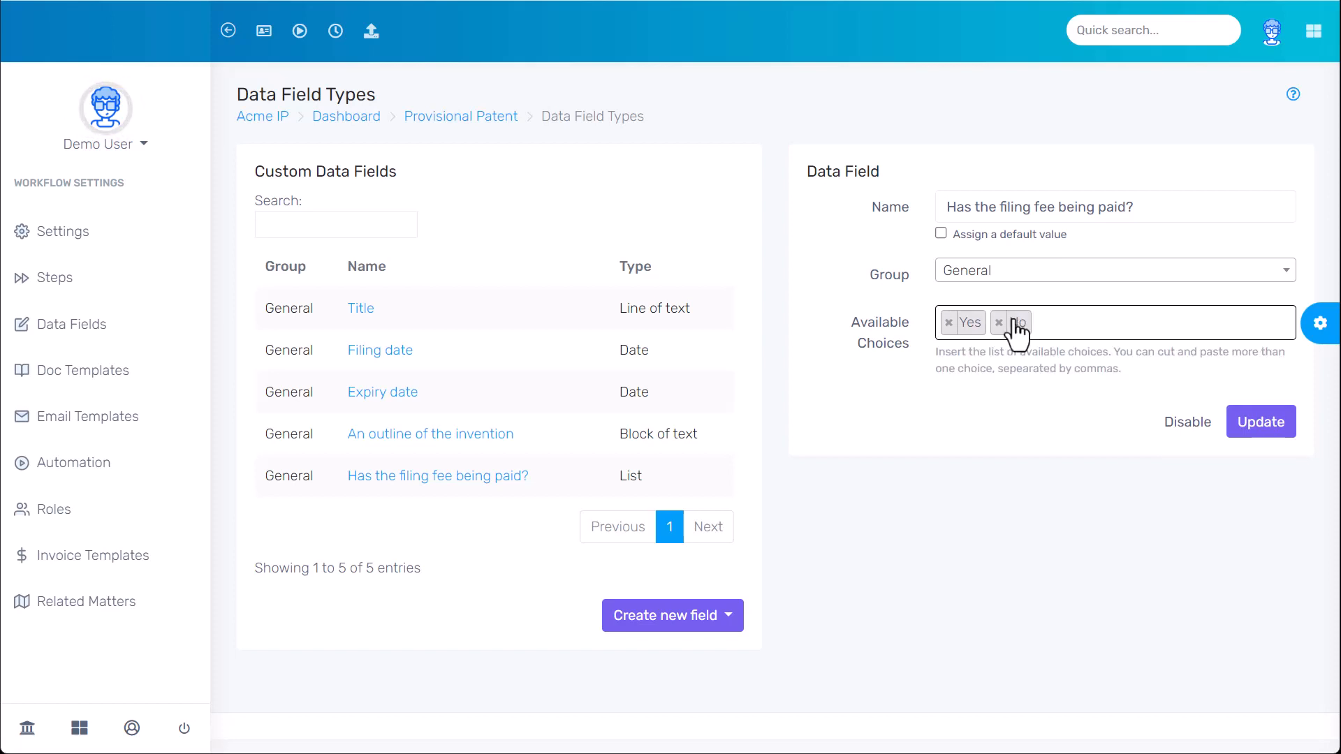
click(1262, 433)
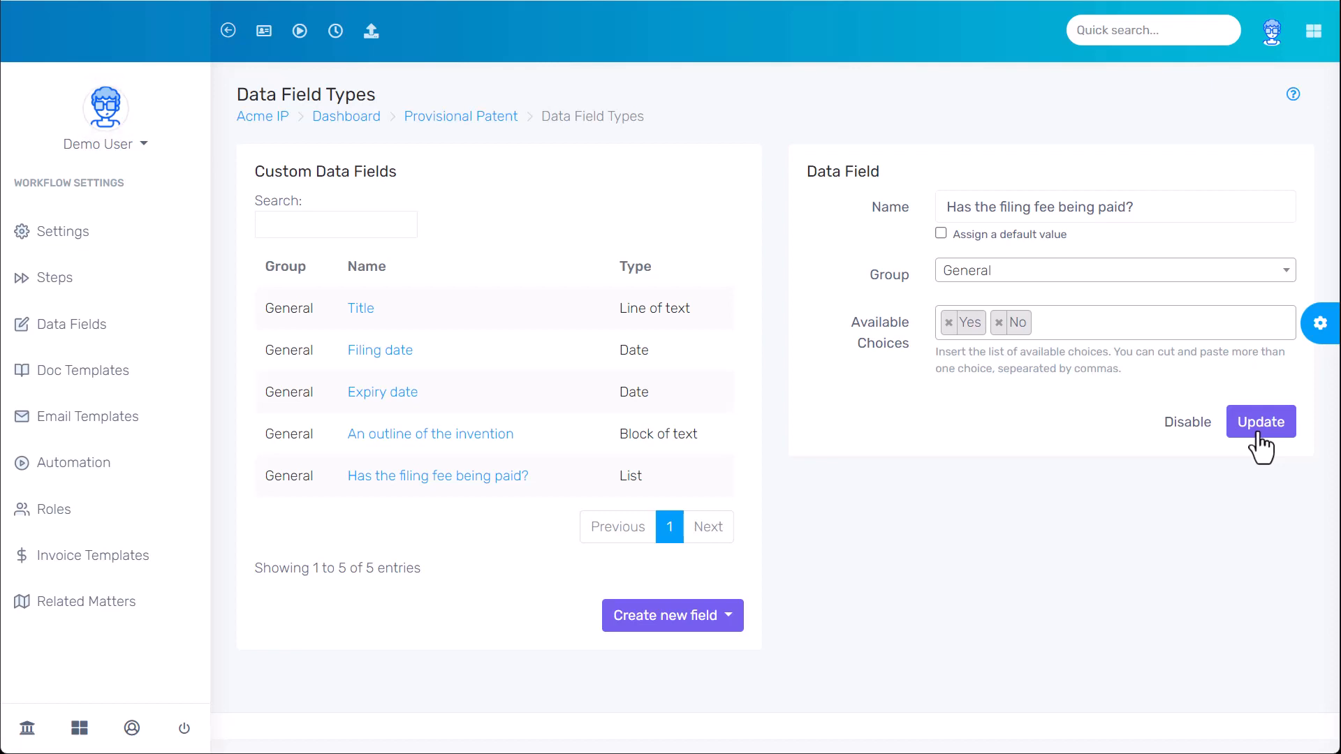
Assign No as the default choice of the filing fee list field and save it
click(940, 234)
click(964, 274)
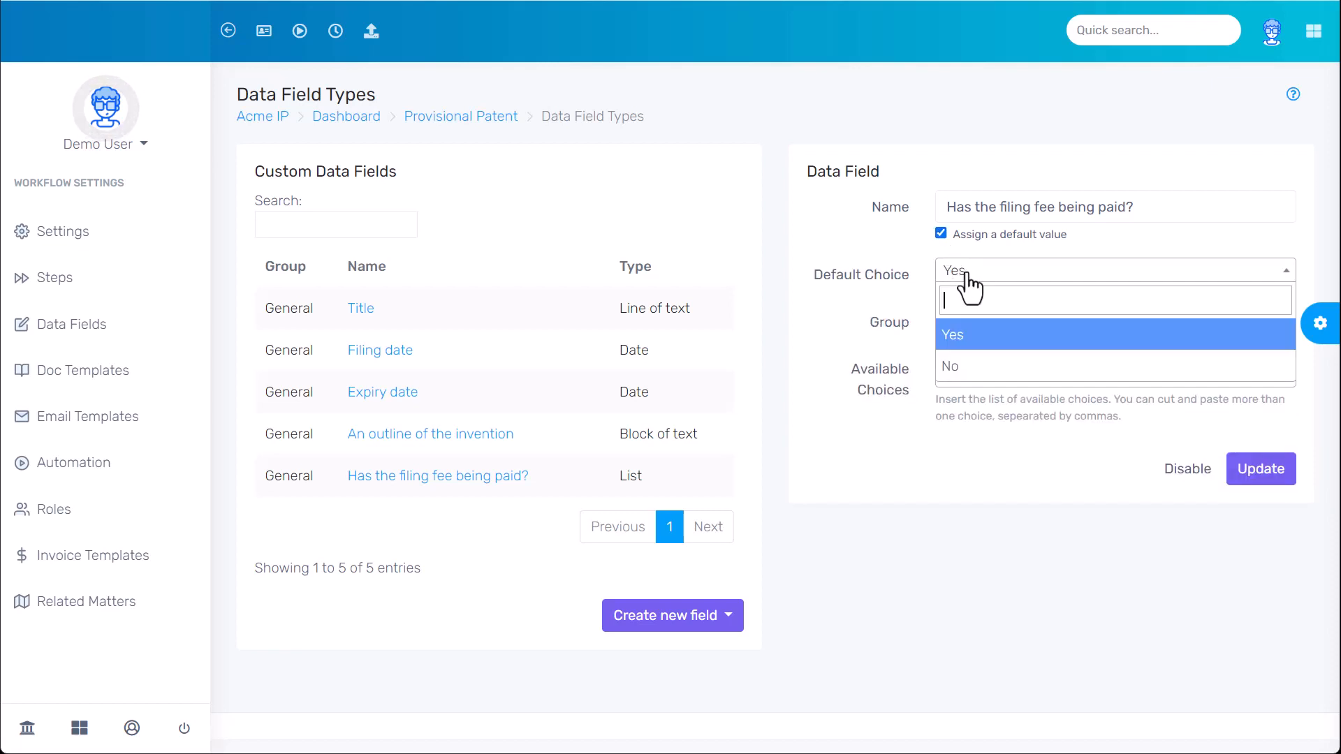
click(985, 368)
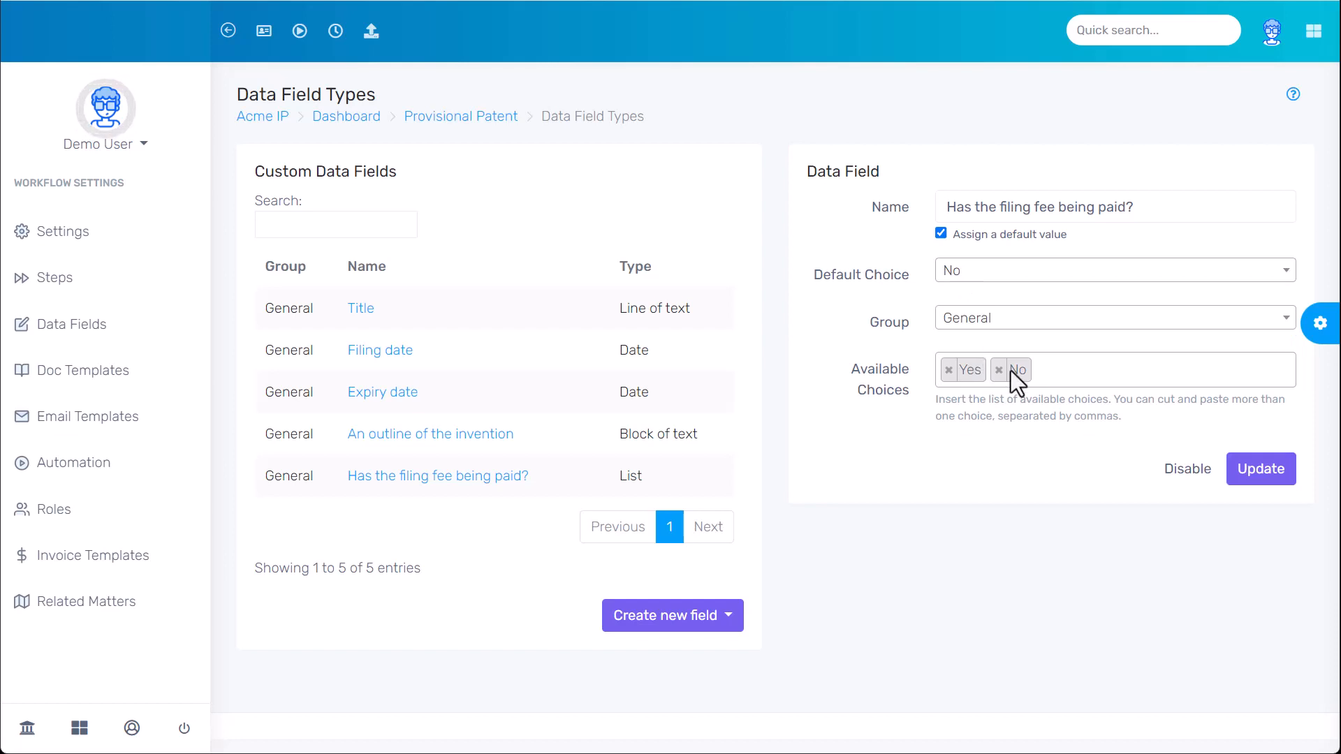
click(1235, 481)
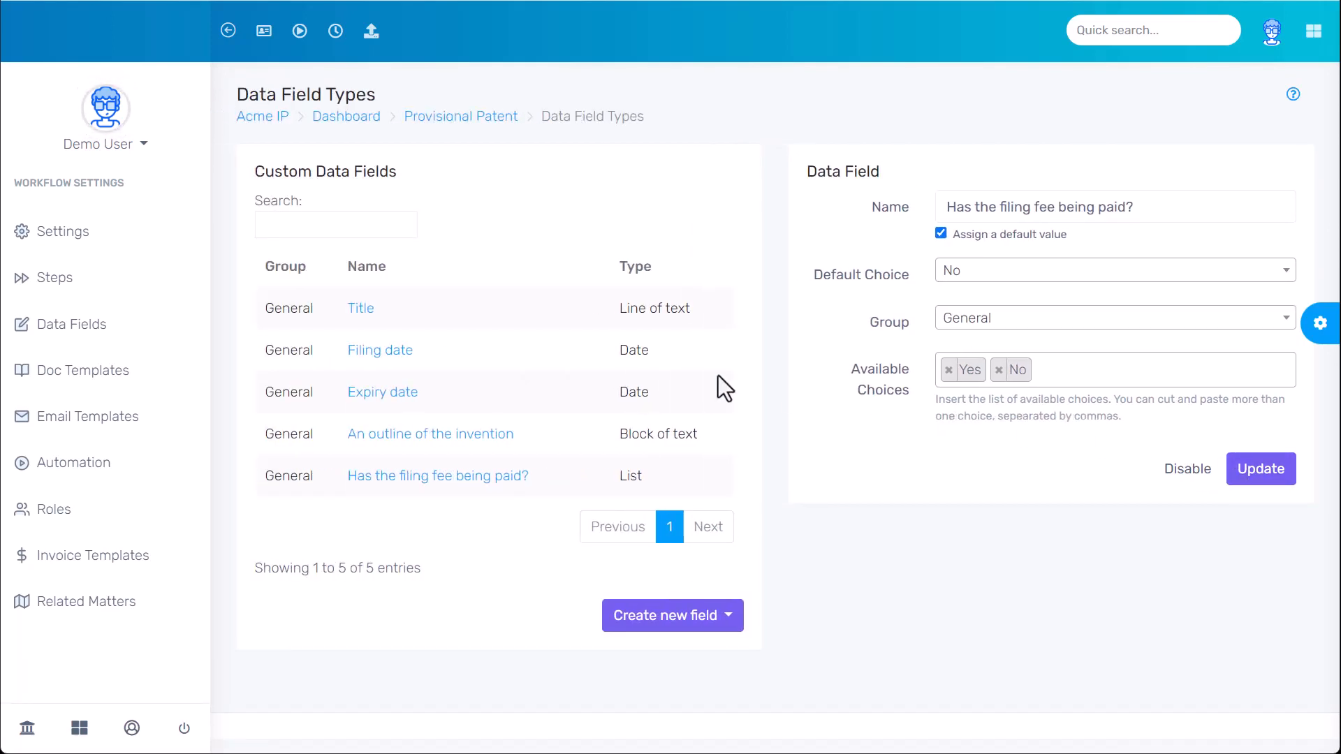
Assign the Title data field to a new group named "Application" and save it
click(364, 311)
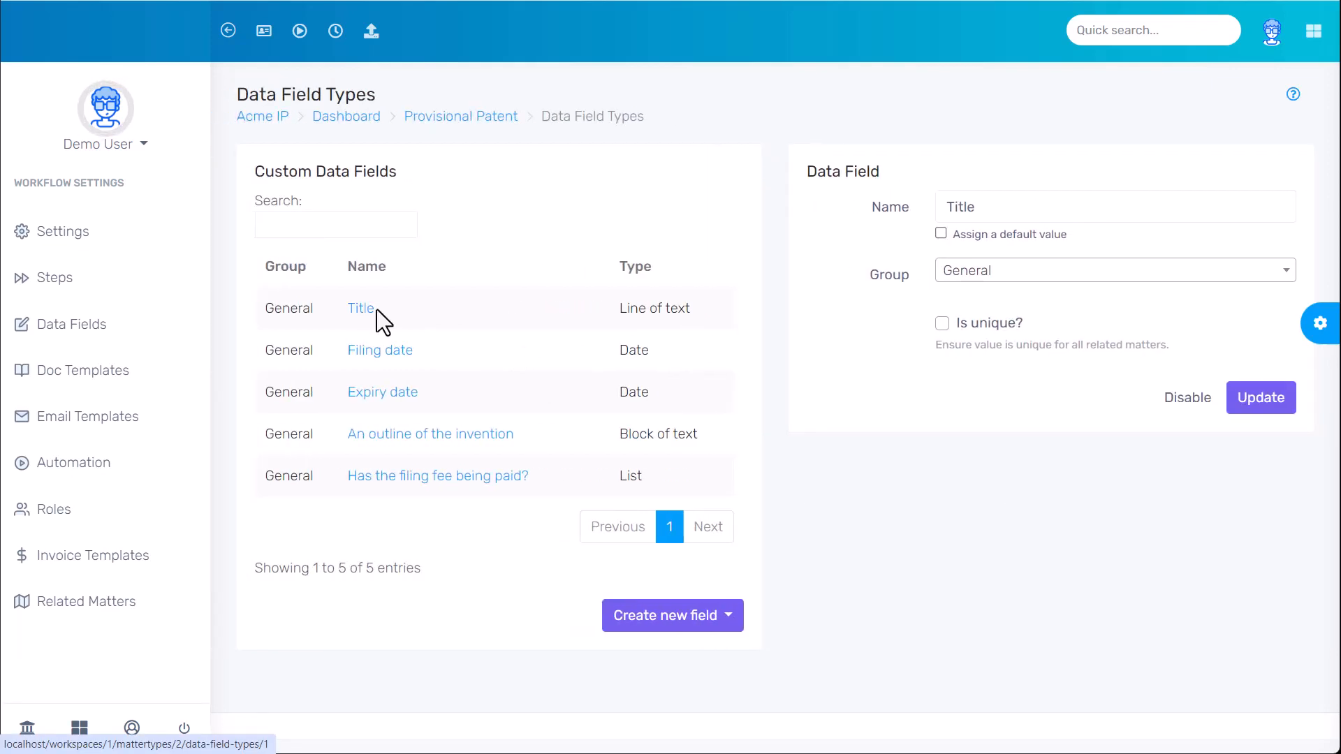
click(1029, 273)
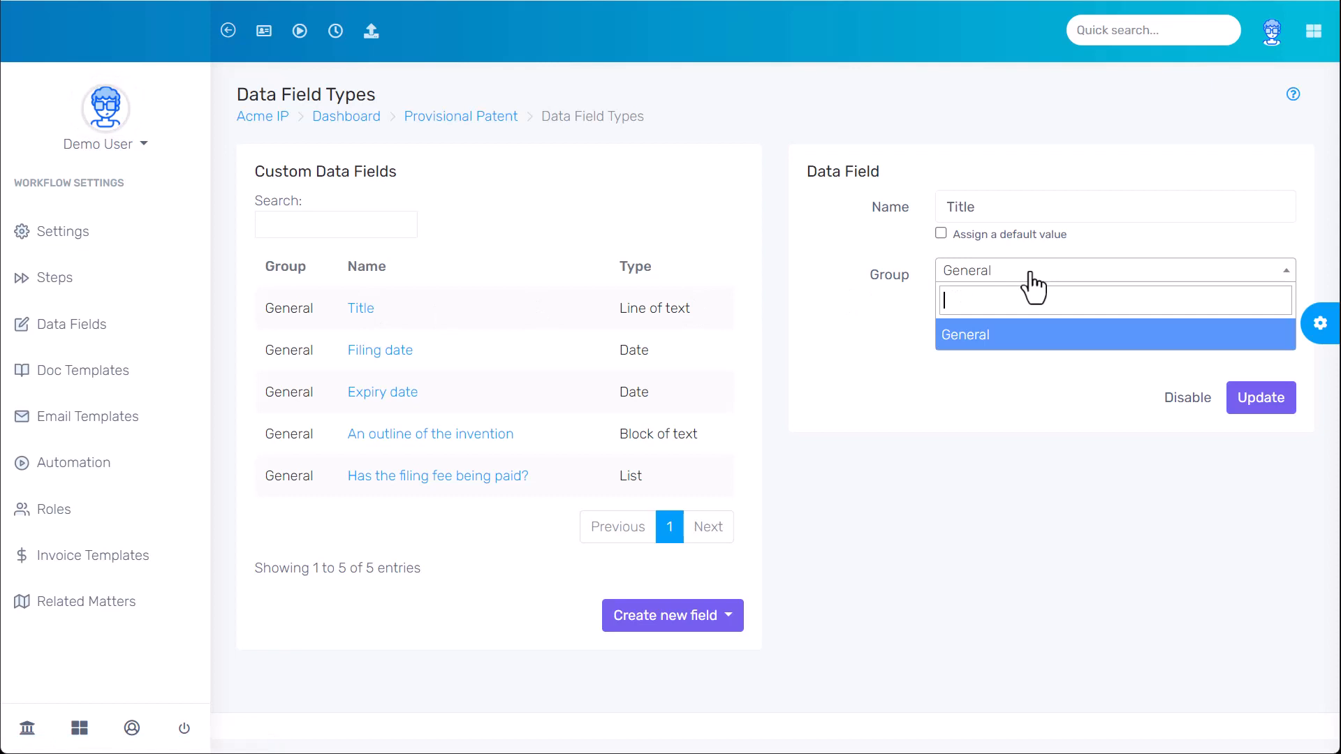
text(Application)
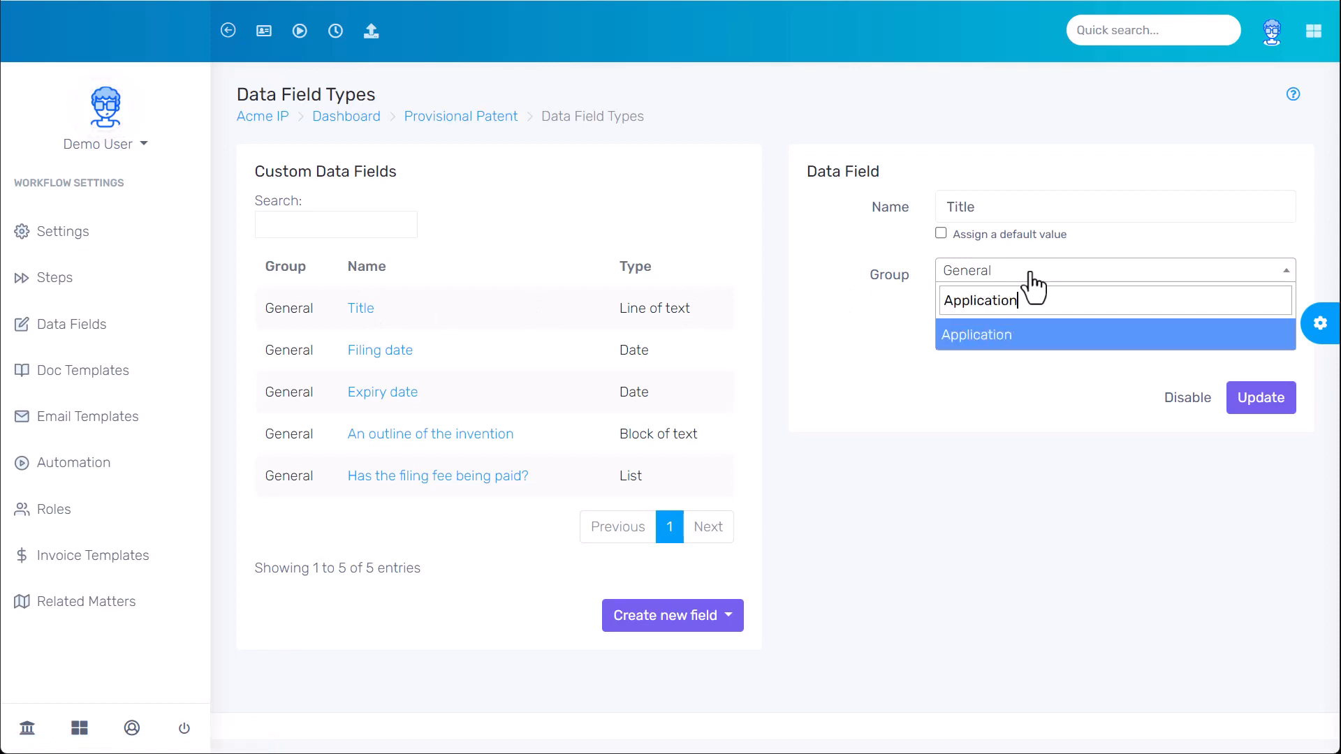
key(ctrl+a)
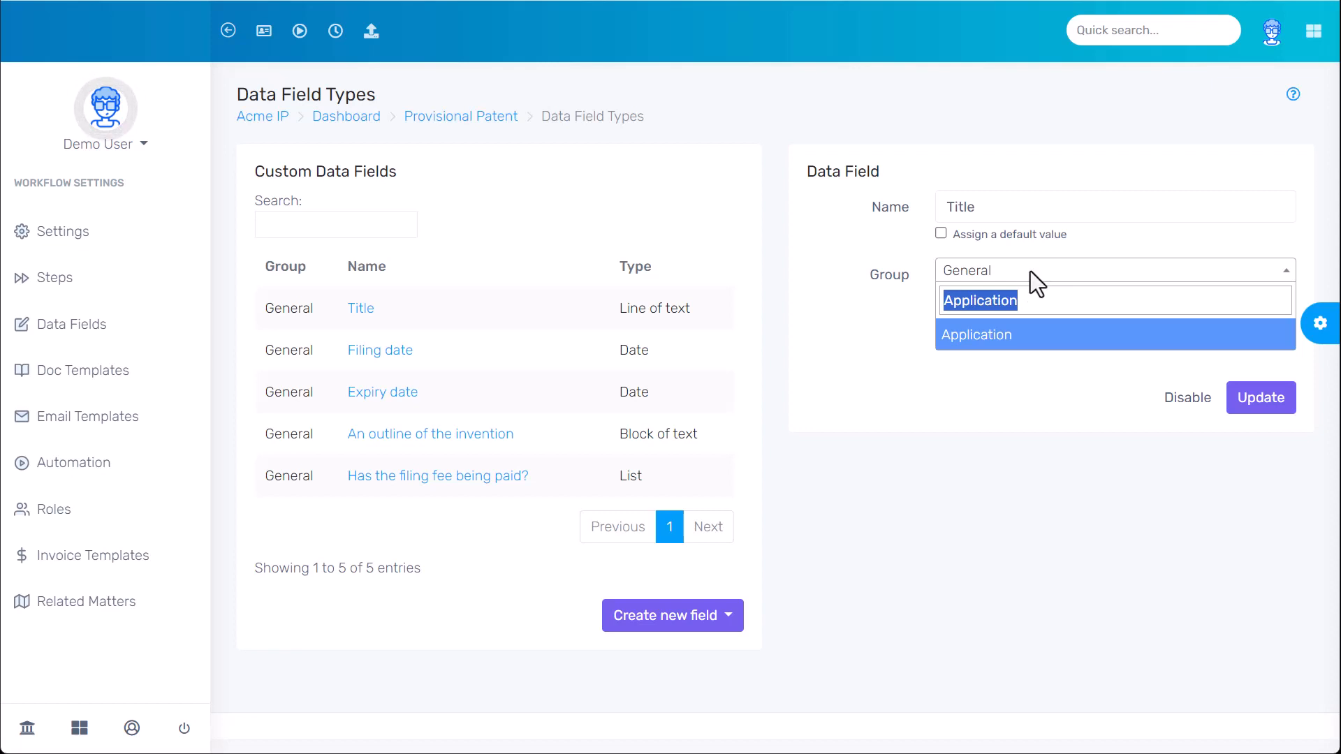
click(1048, 335)
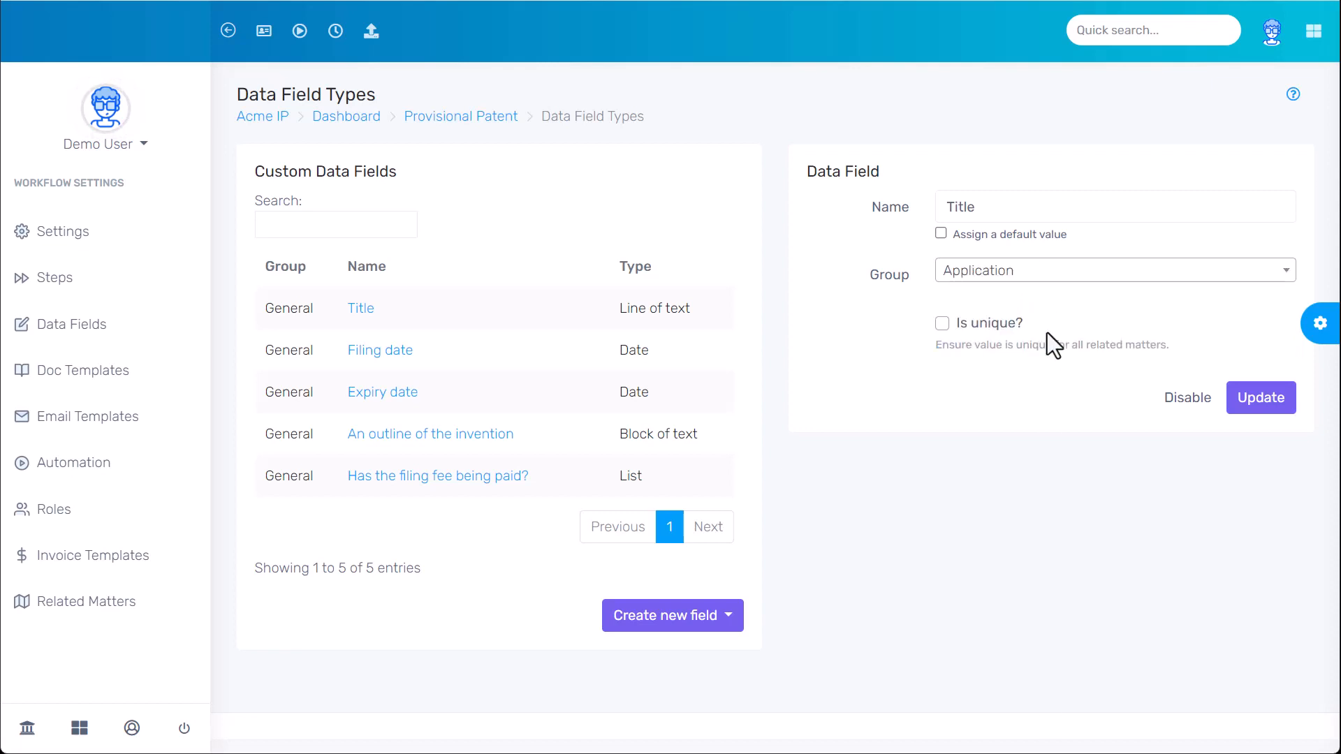
click(1256, 398)
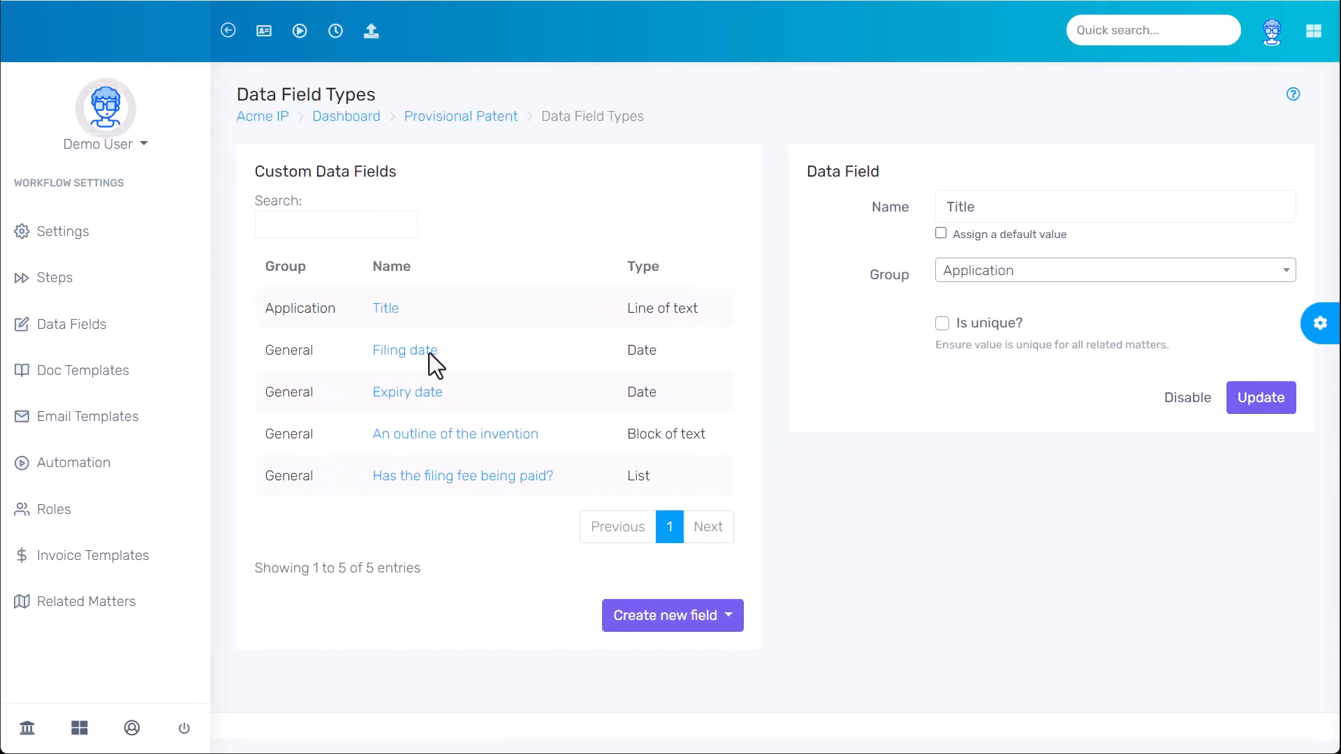
Change the Filing date field's group to Application and save it
click(428, 358)
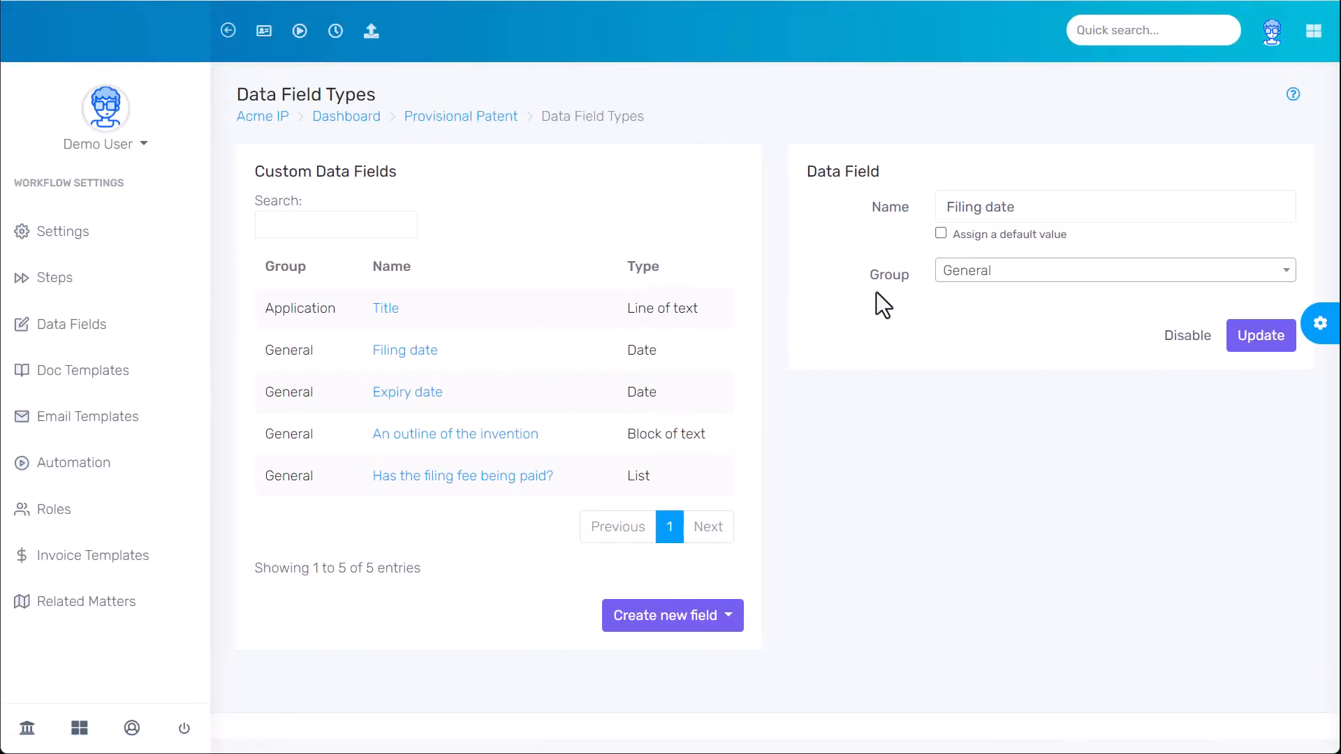
click(1004, 280)
click(1012, 334)
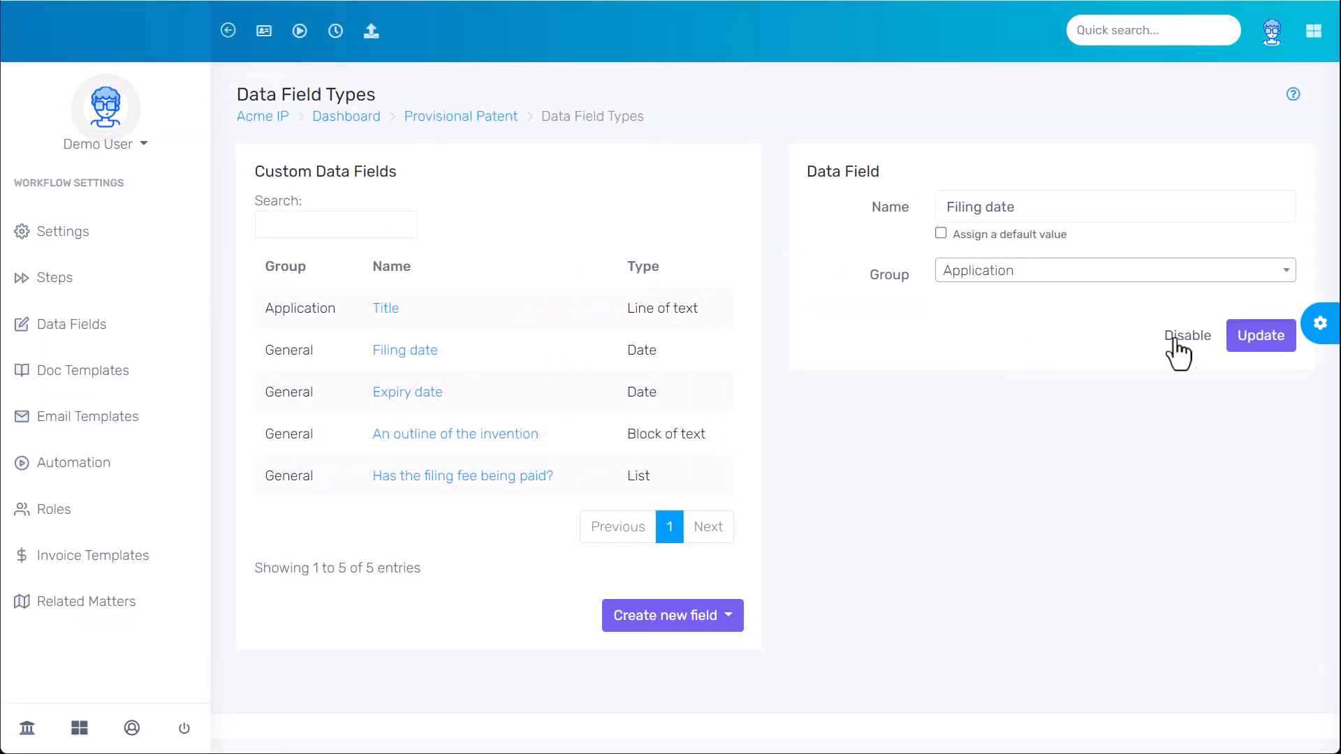
click(1260, 336)
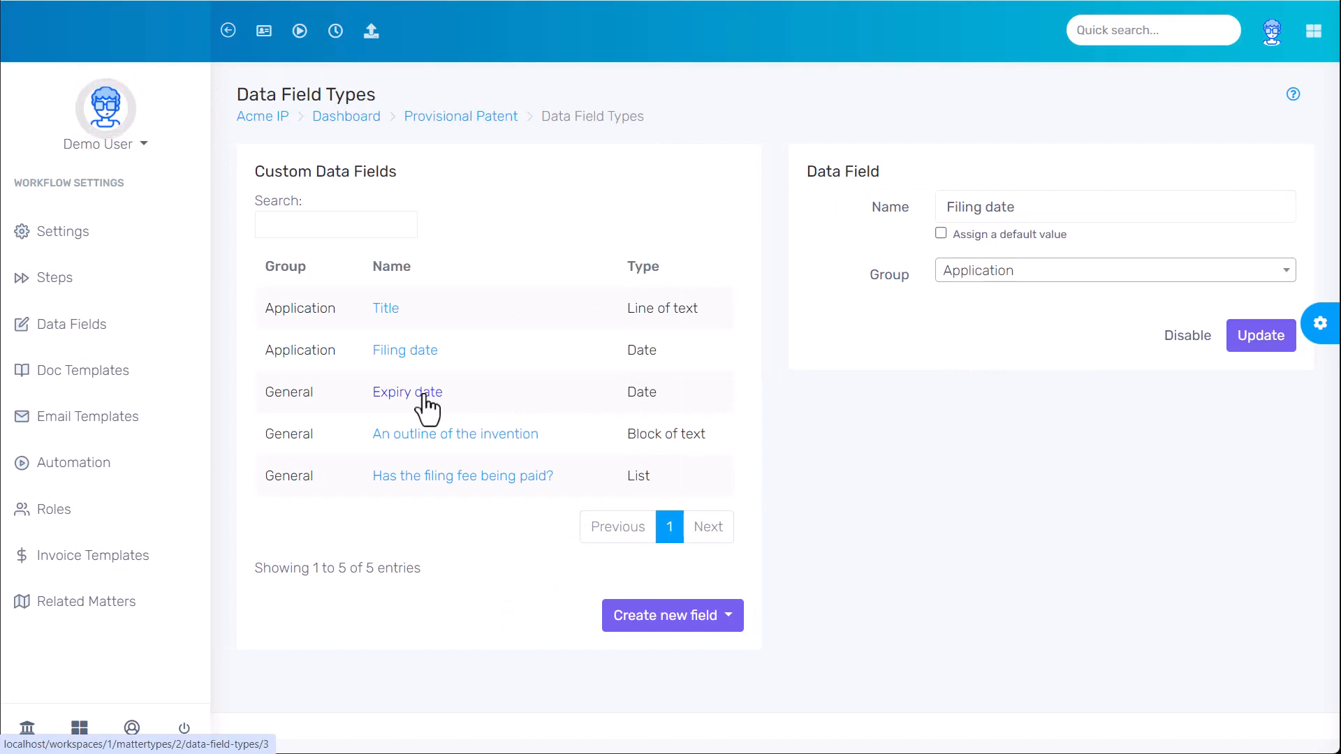
Change the Expiry date field's group to Application and save it
click(424, 396)
click(1038, 275)
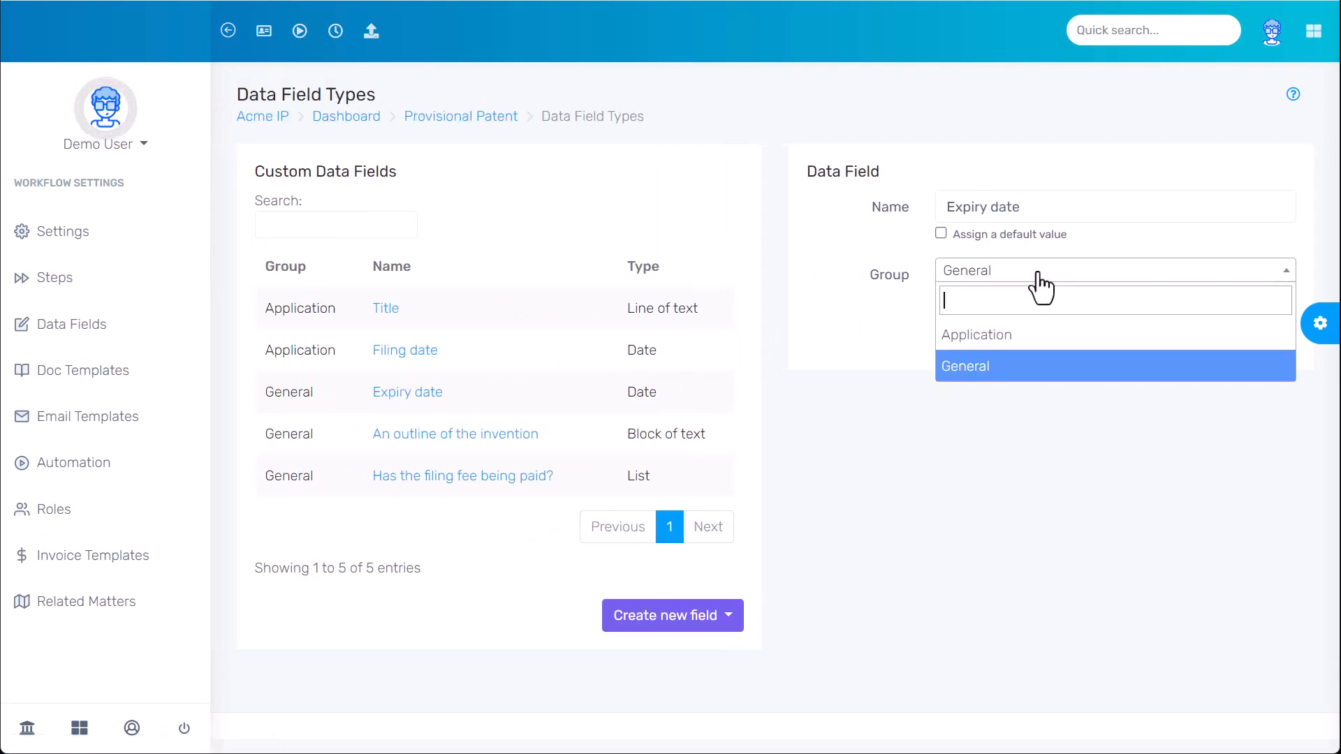
click(1016, 336)
click(1261, 337)
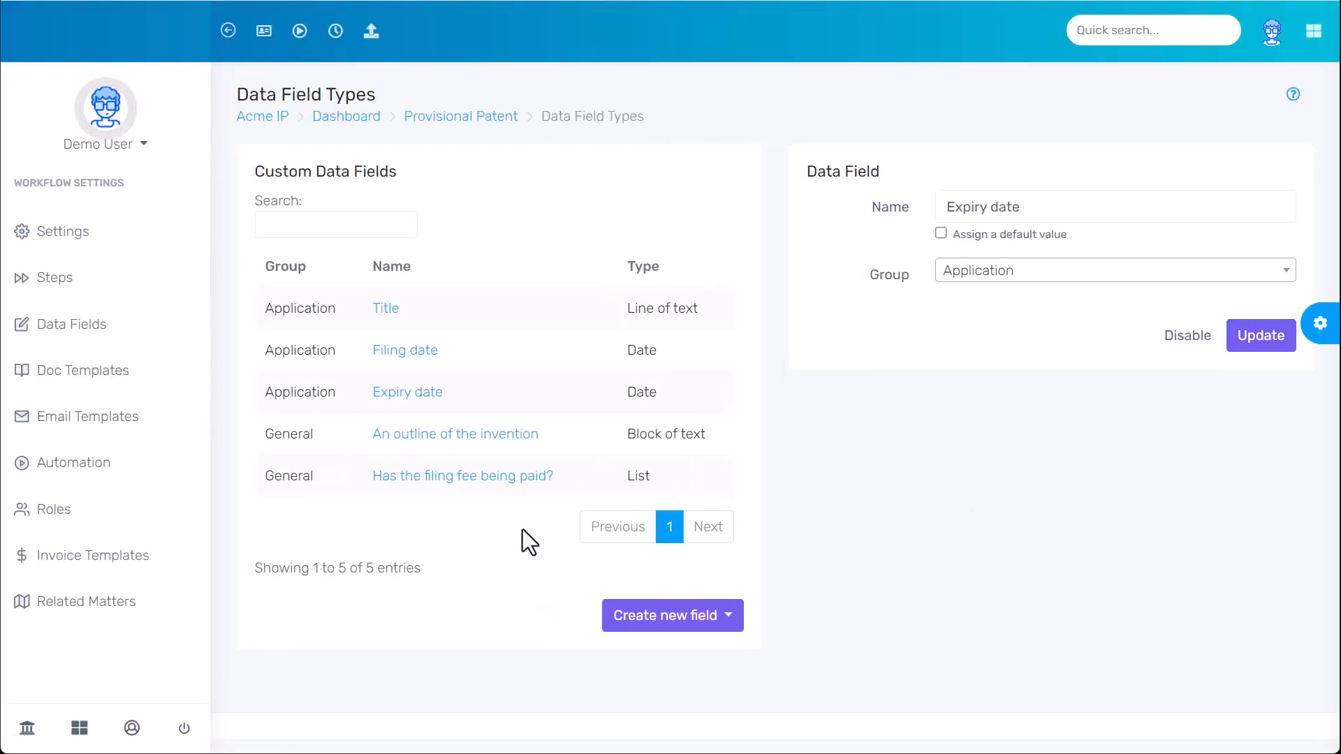
Assign the "Has the filing fee being paid?" field to a new group named "Fees" and save it
click(510, 479)
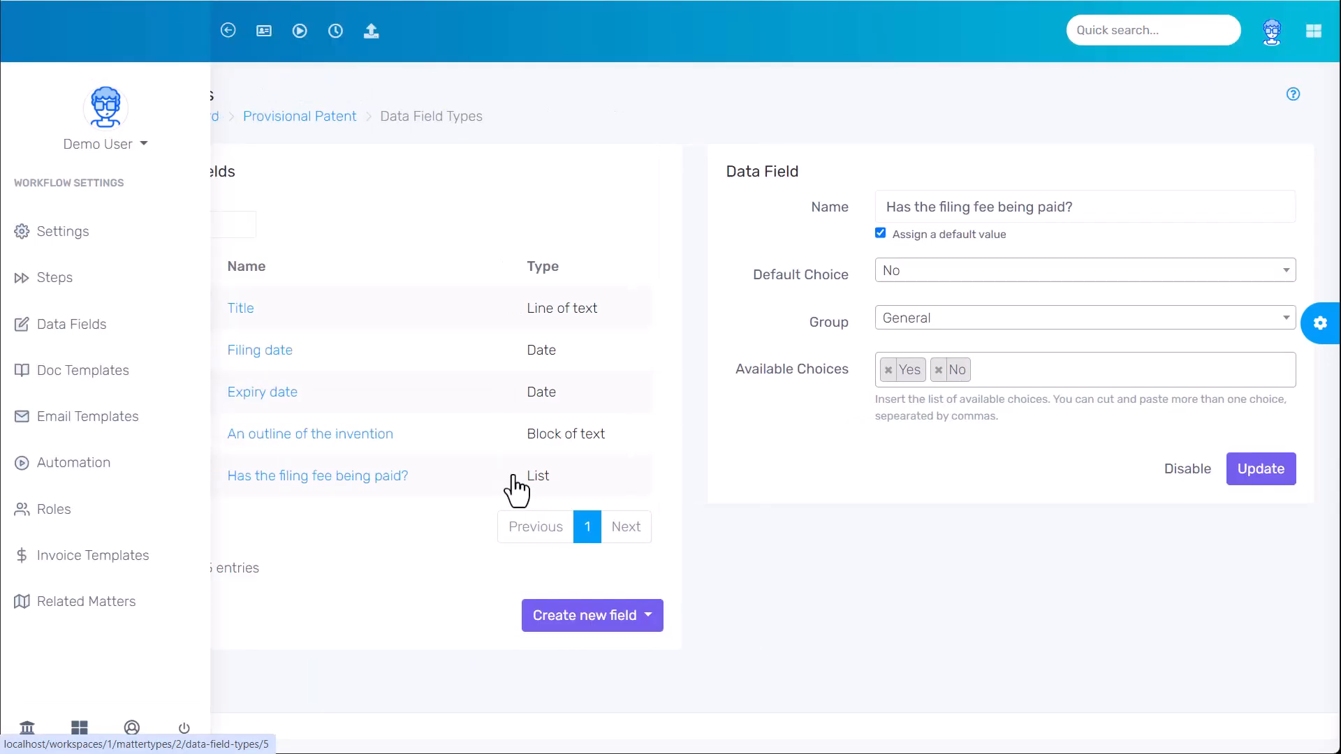
click(1018, 320)
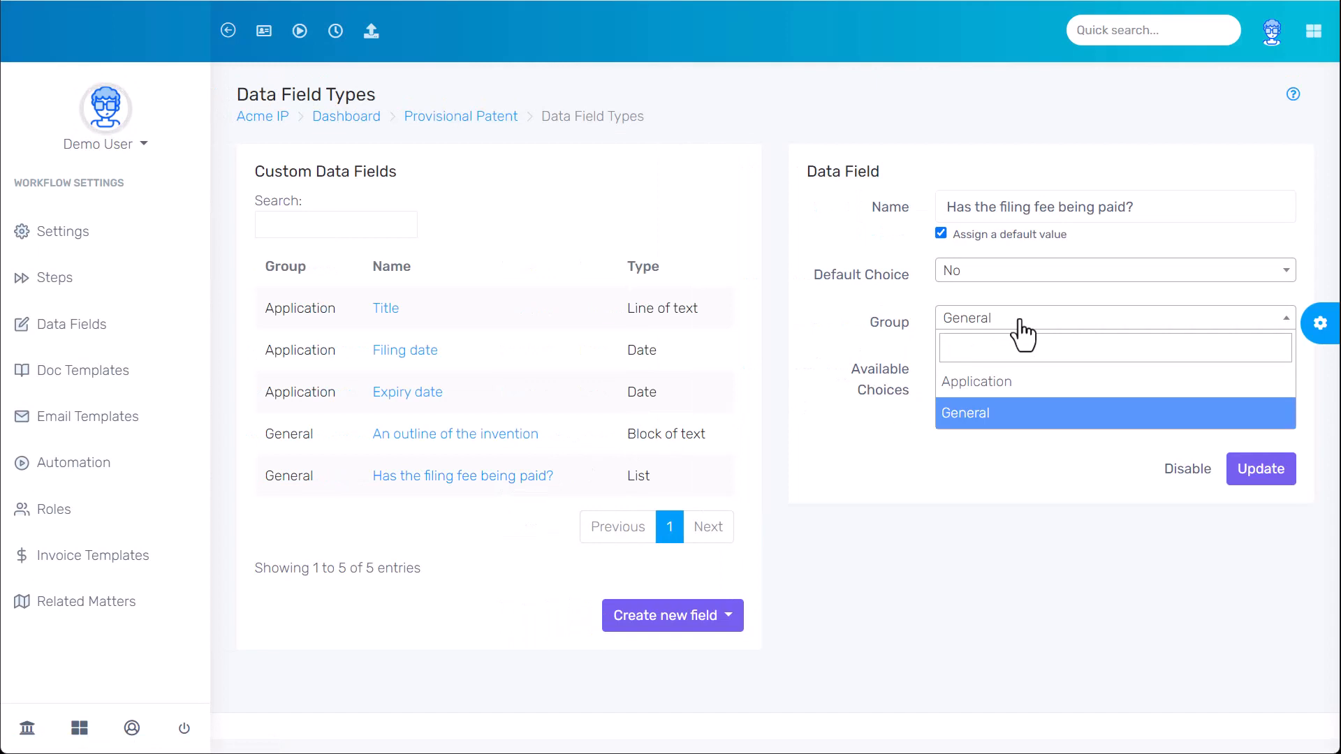
text(Fees)
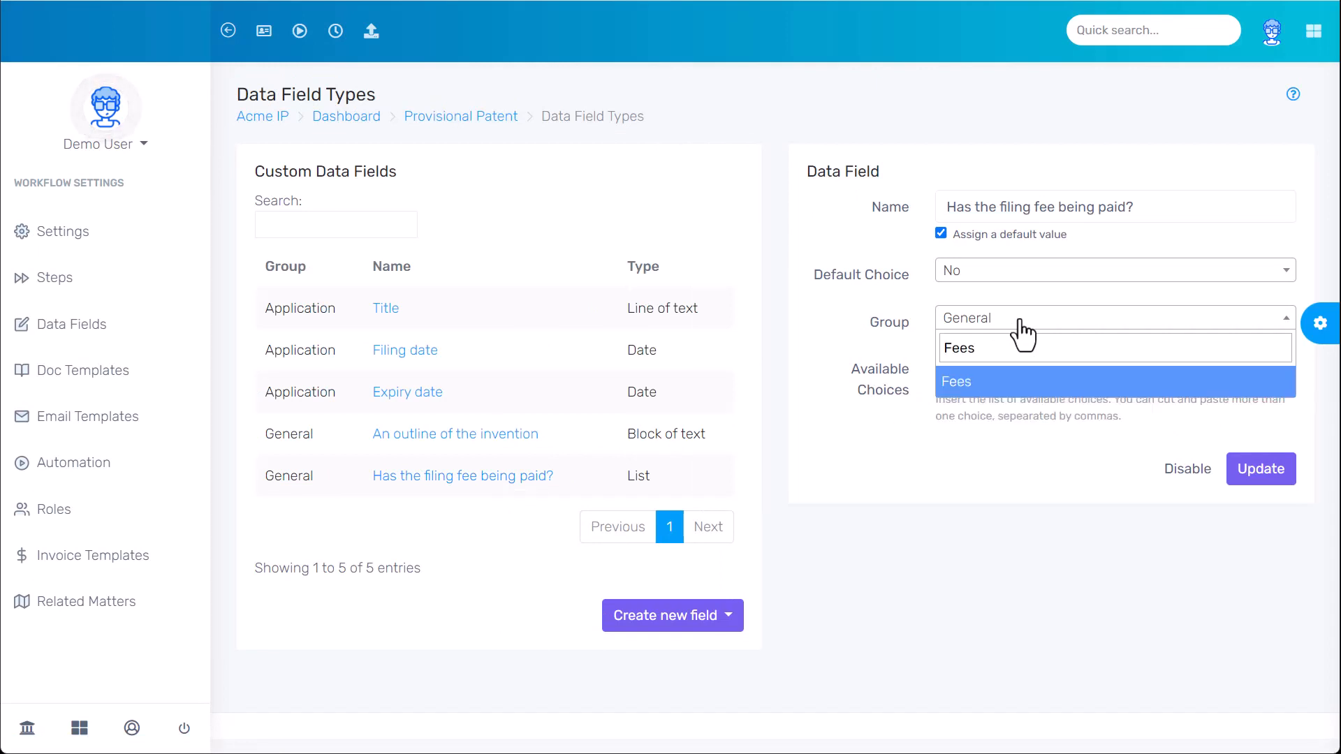
click(977, 380)
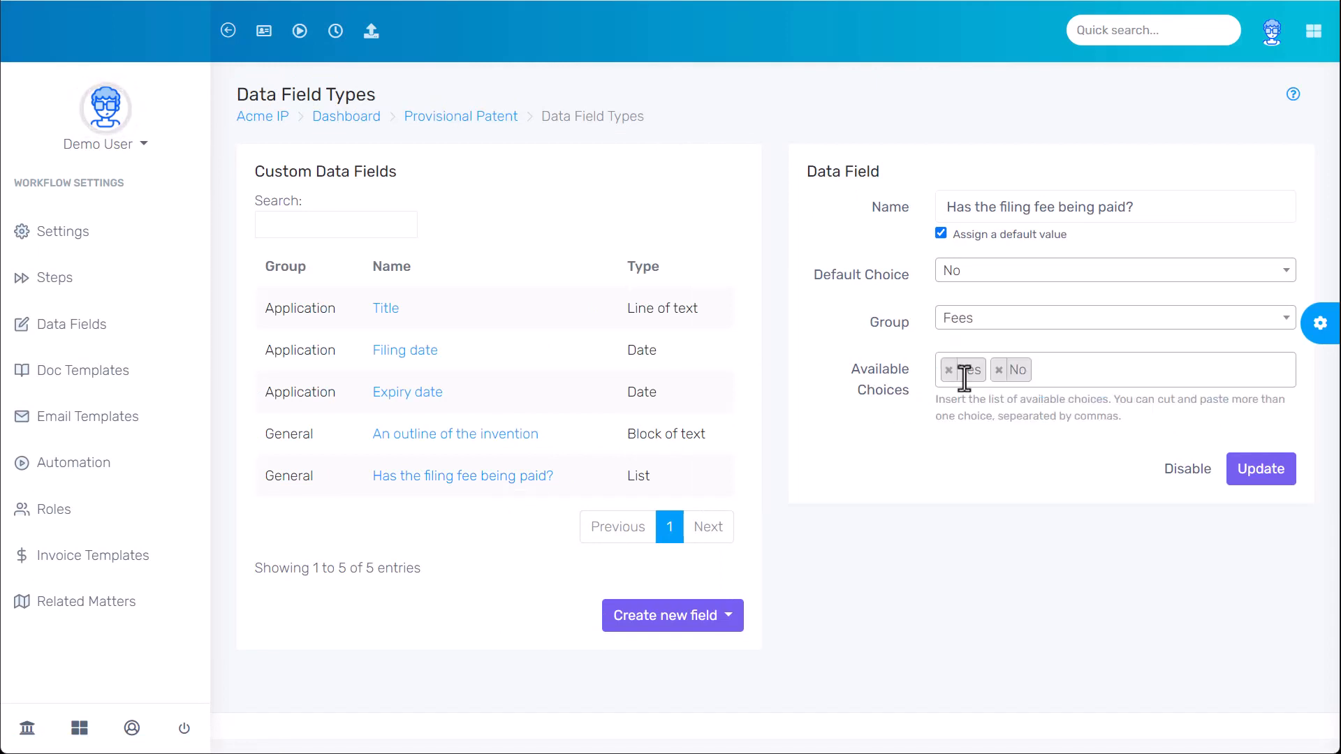
click(1267, 482)
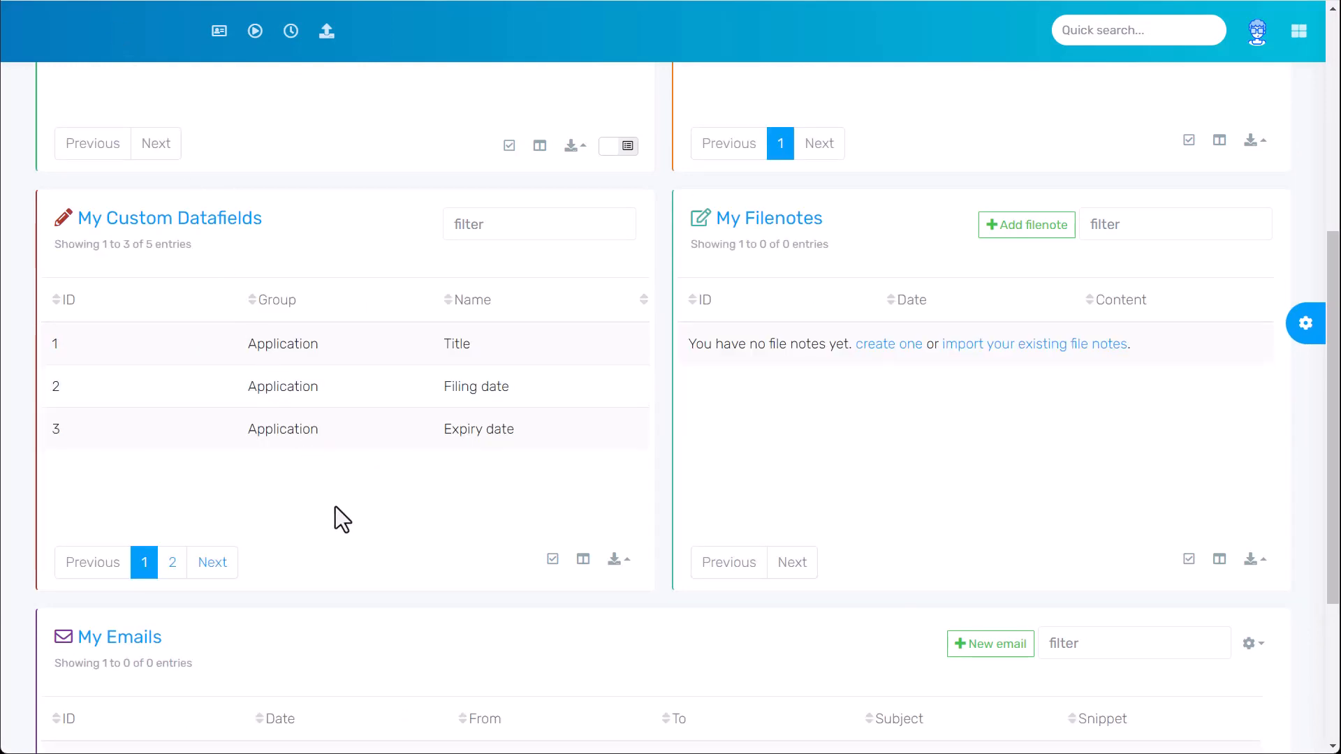
Select and deselect all rows of the matter's My Custom Datafields table, and remove its ID column
click(552, 560)
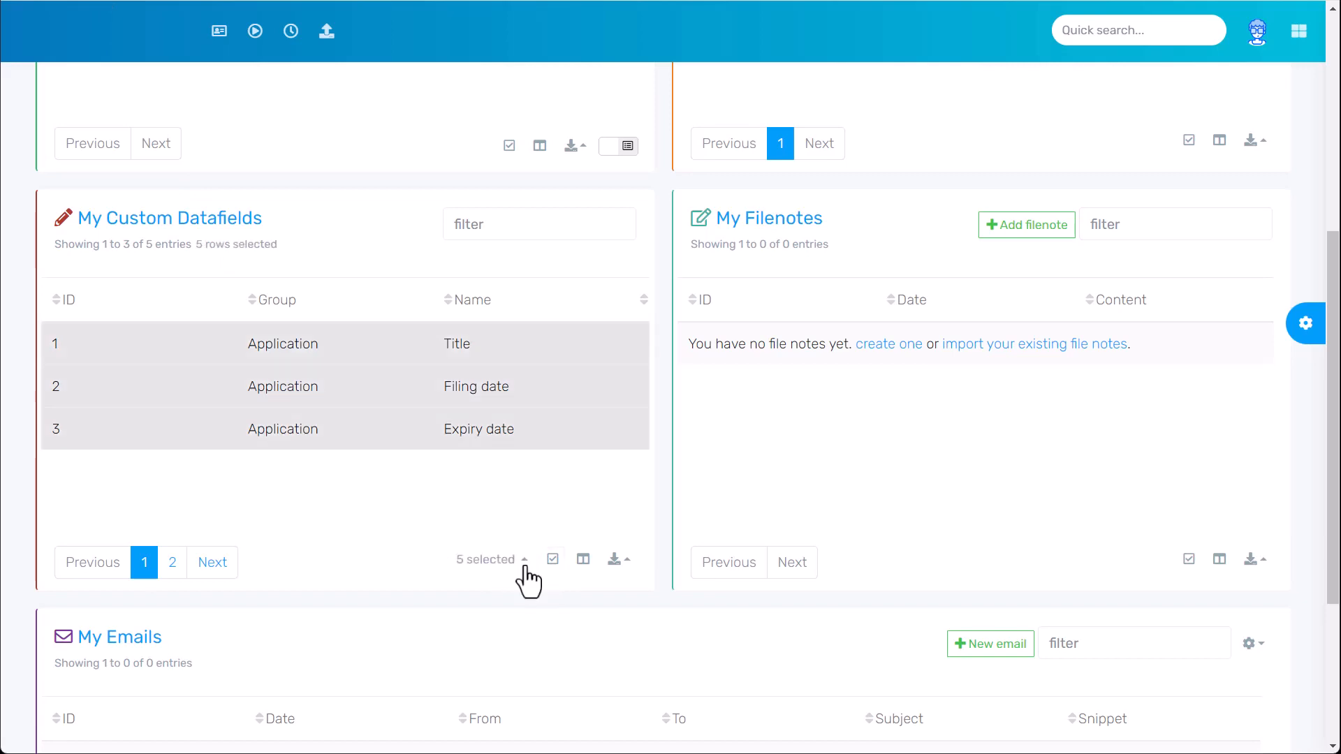
click(552, 561)
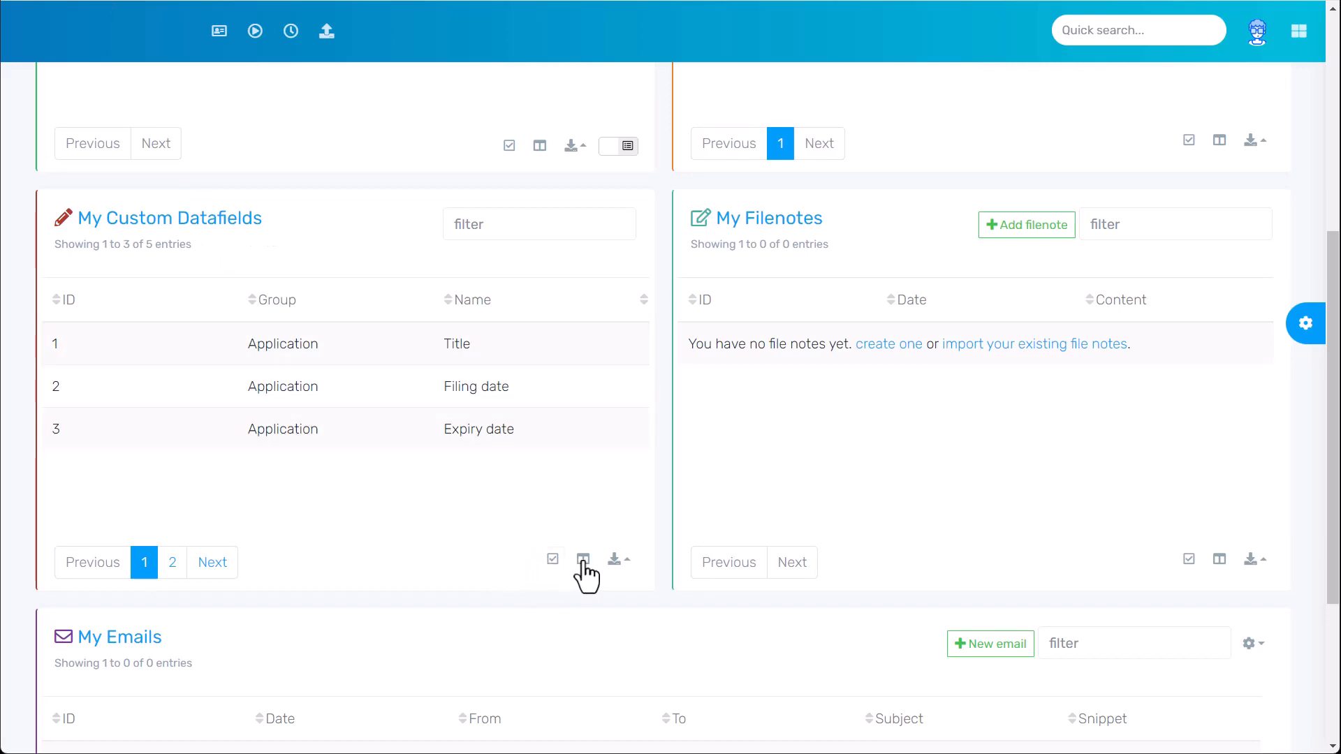
click(583, 561)
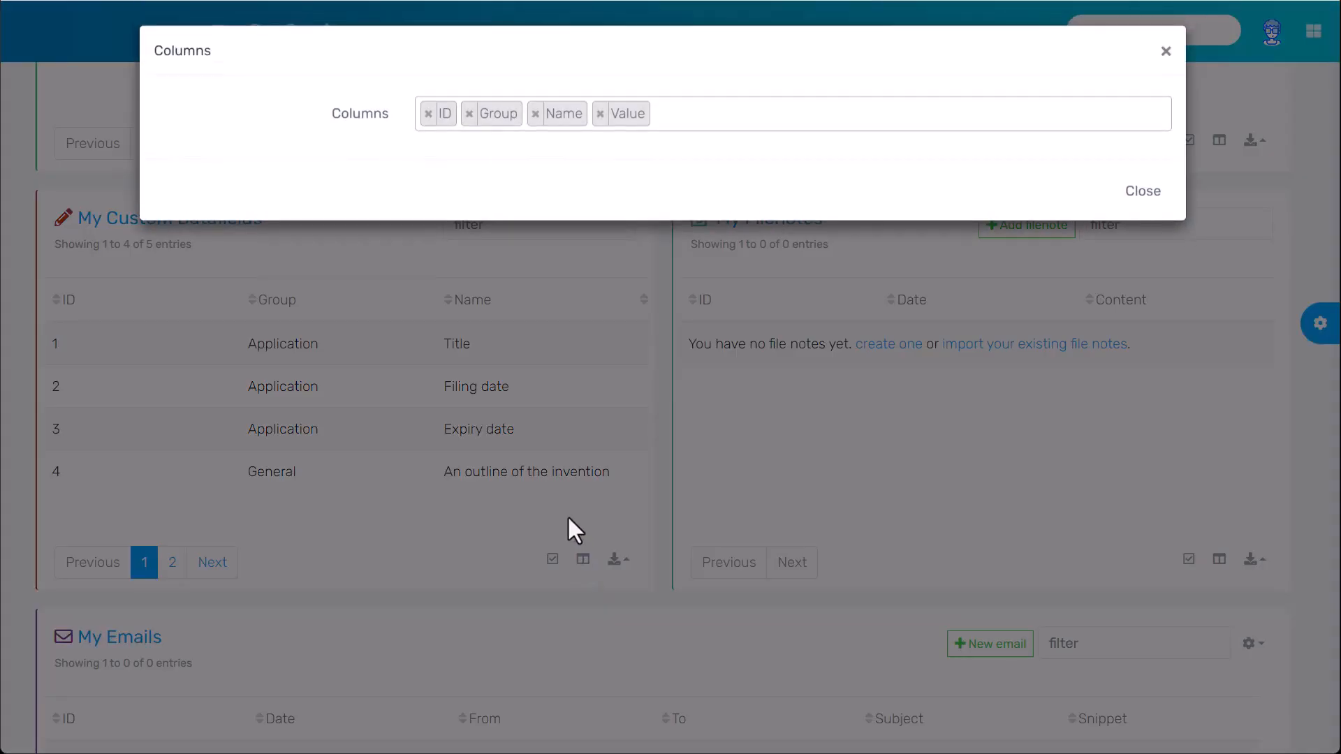
click(428, 113)
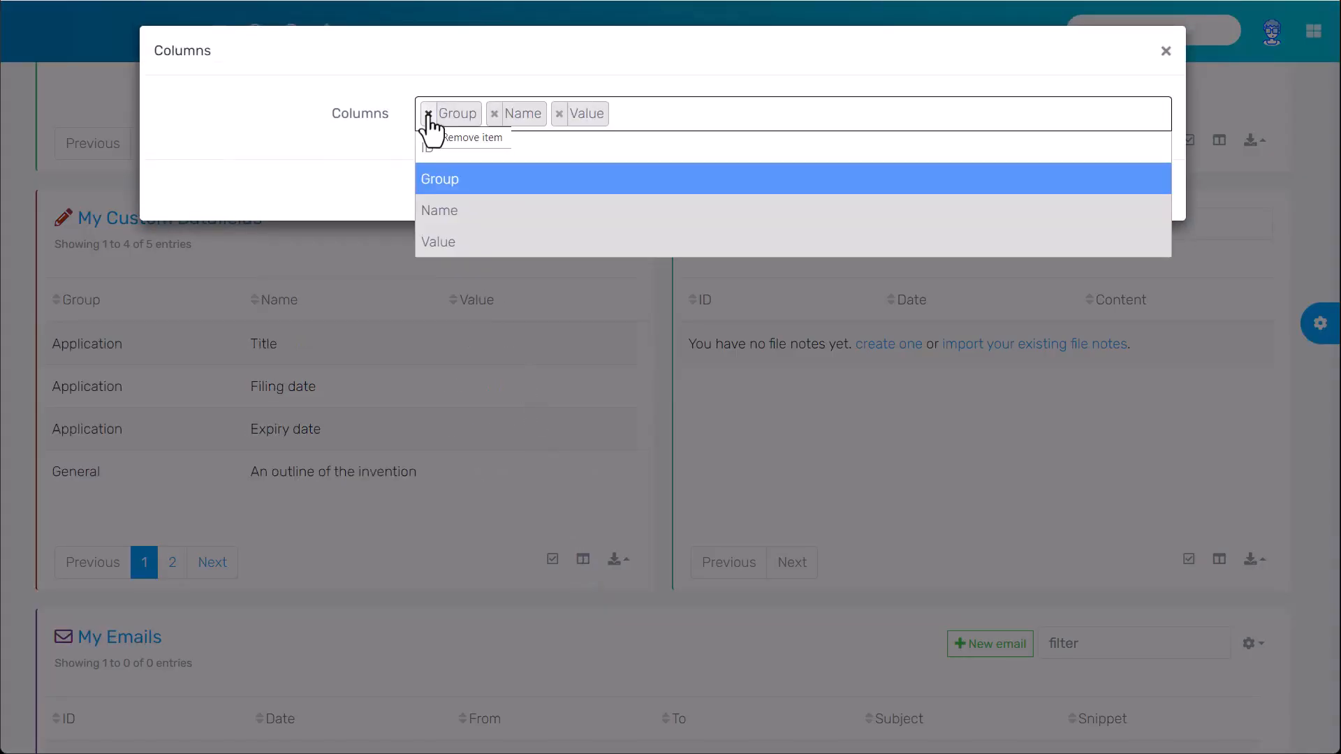
click(1165, 51)
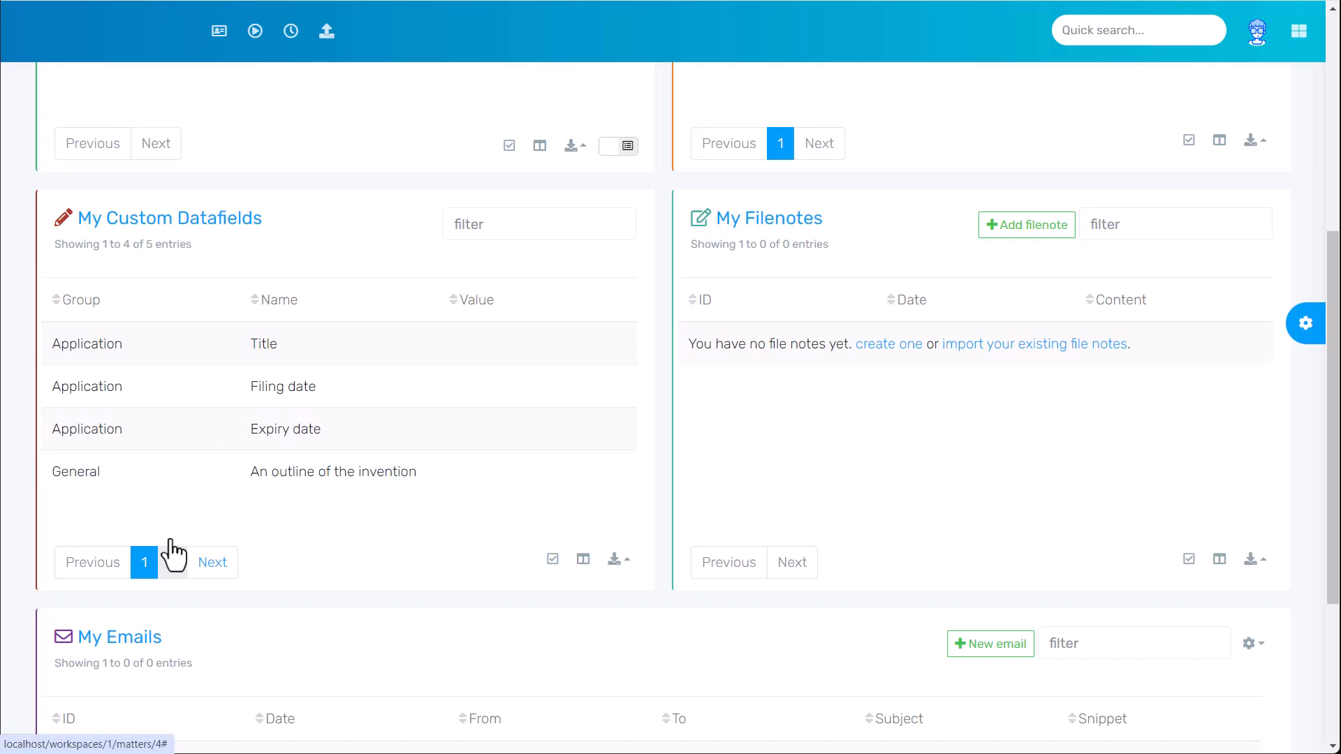
View the second page of My Custom Datafields, return to the first, and sort the table by Group in ascending order
click(172, 570)
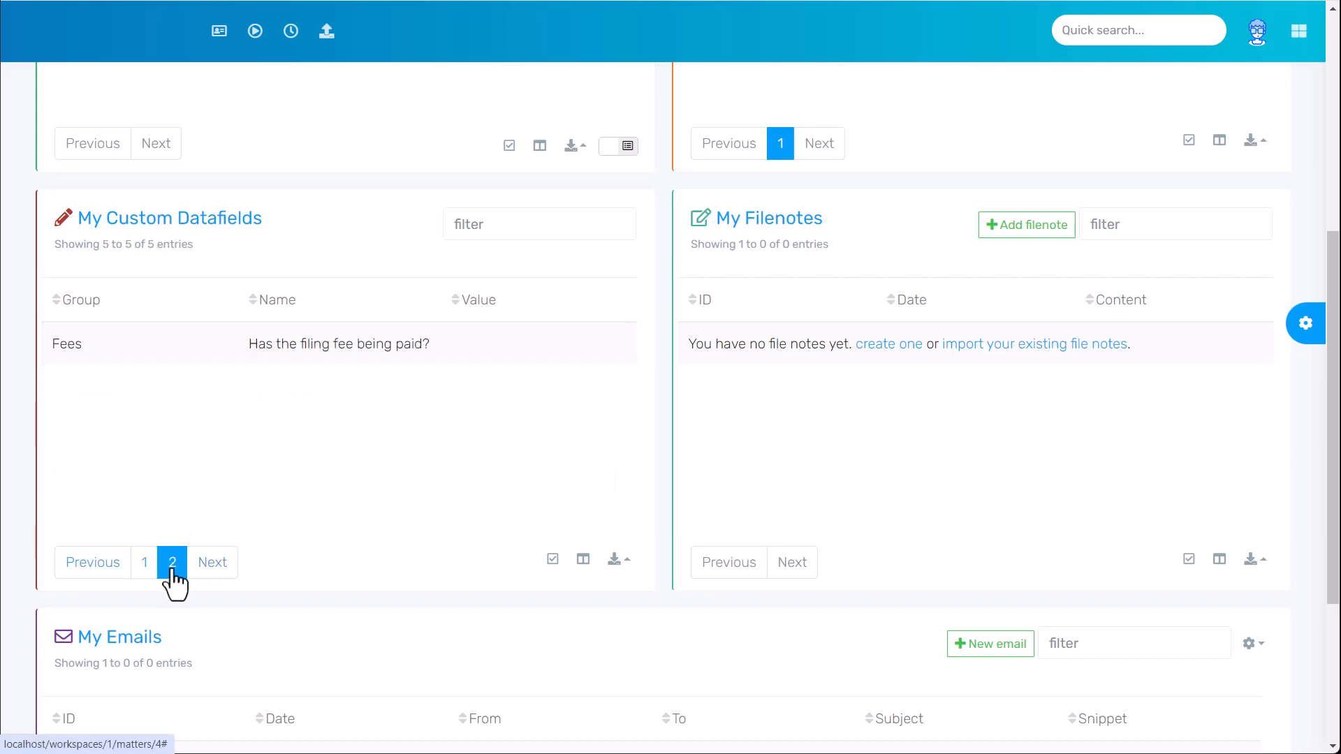
click(147, 570)
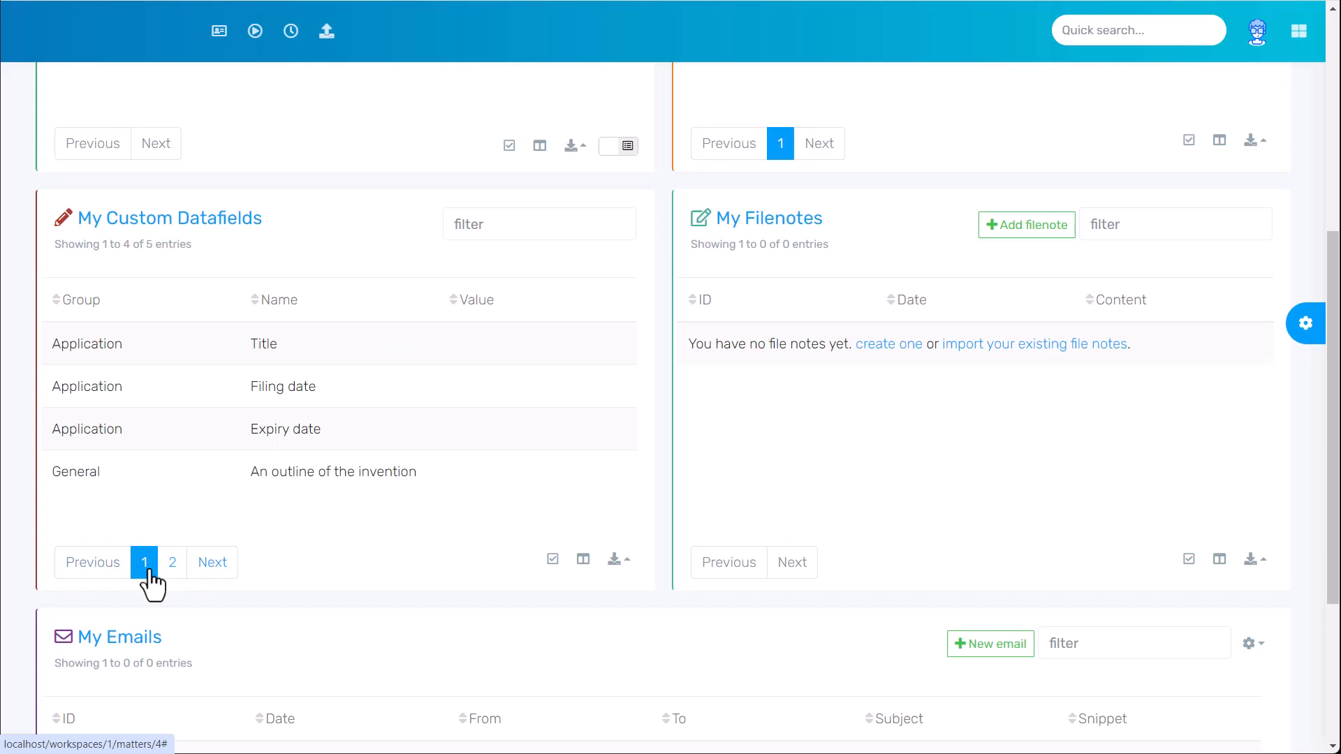
click(60, 314)
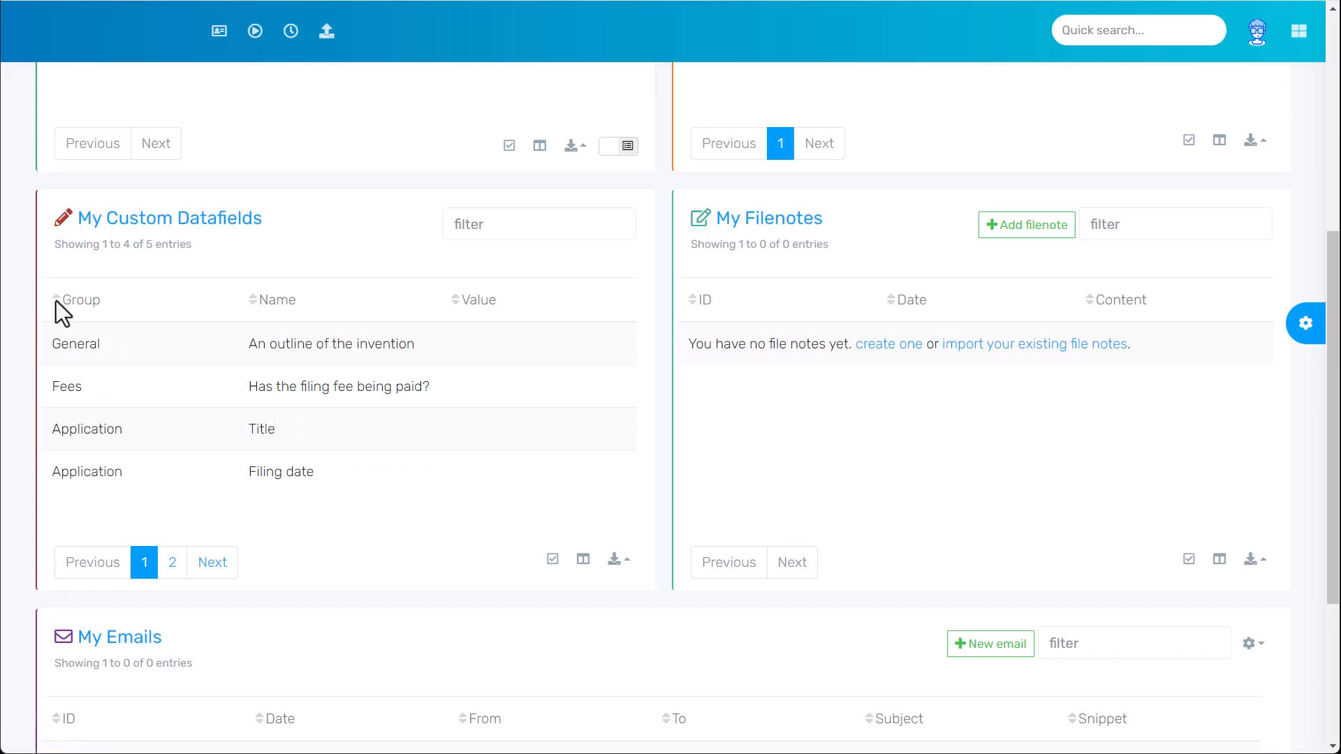
click(55, 307)
Filter the whole My Custom Datafields table by "fee", and clear the filter
click(472, 228)
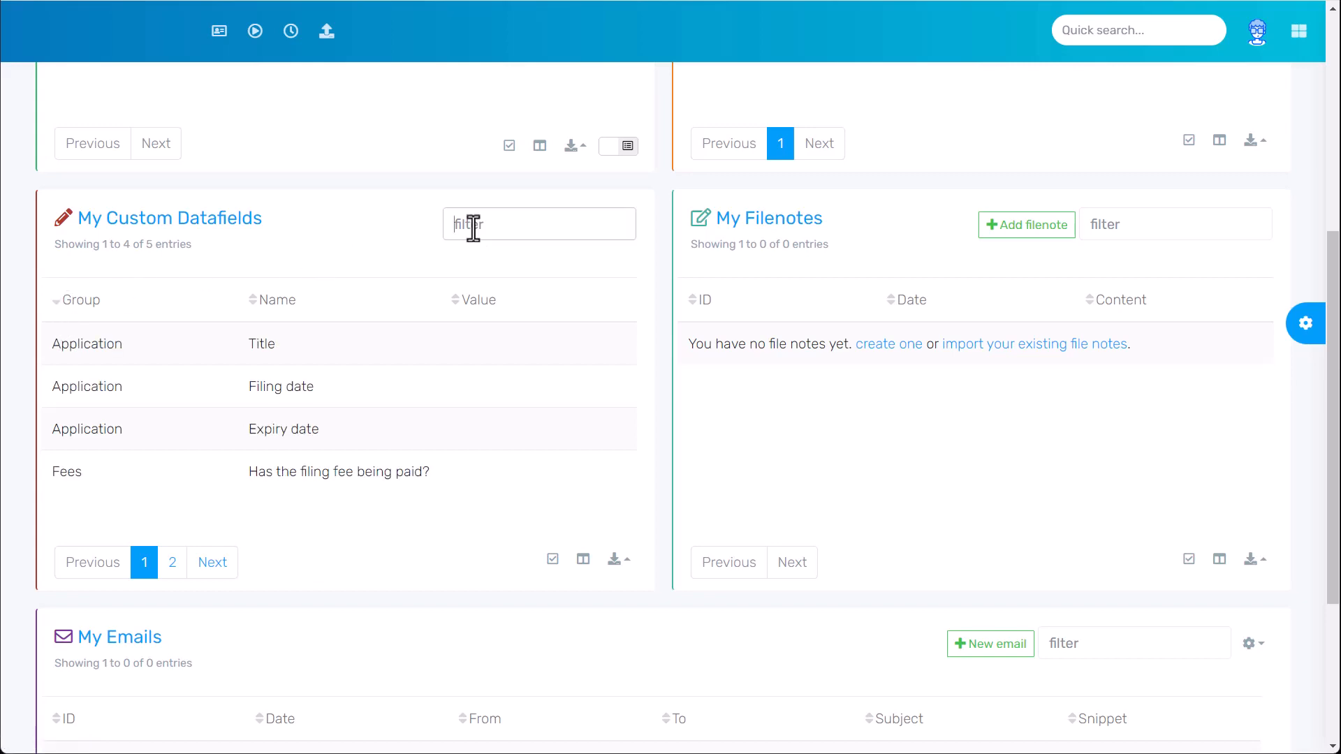
text(fee)
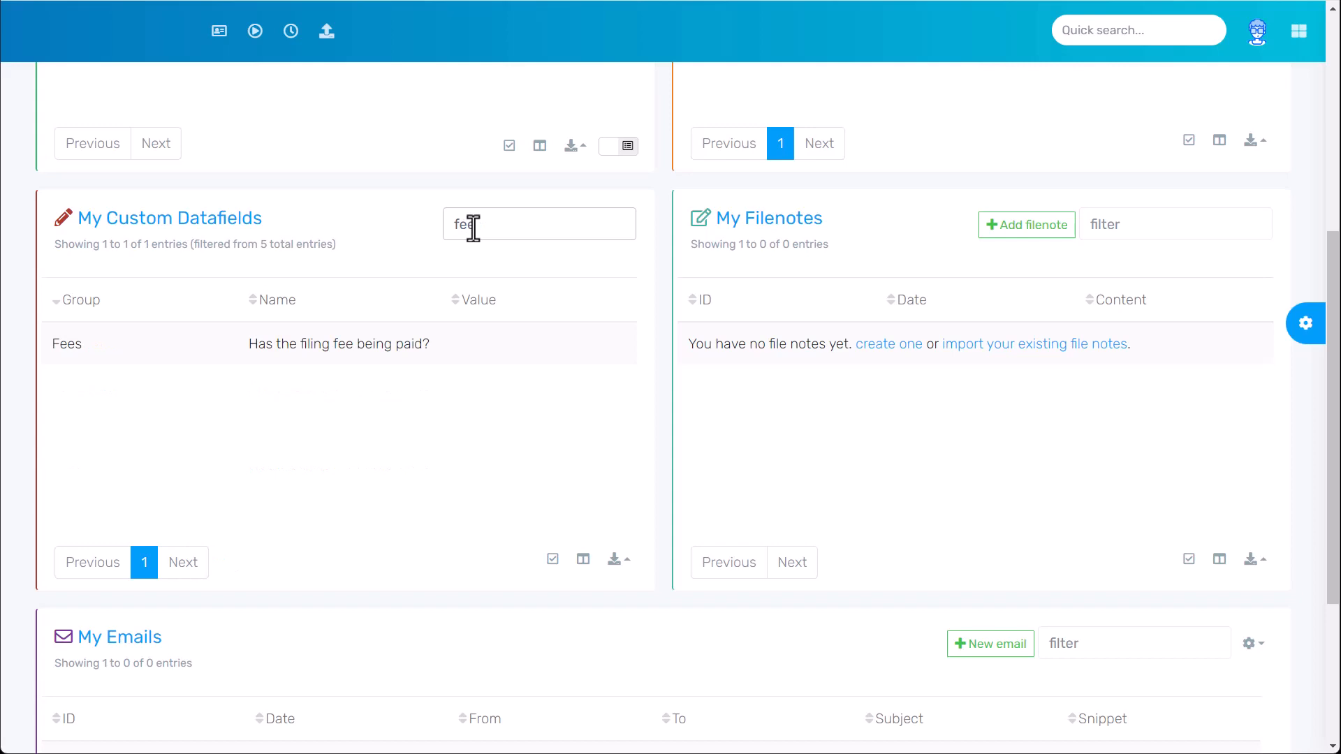
double_click(473, 229)
key(BackSpace)
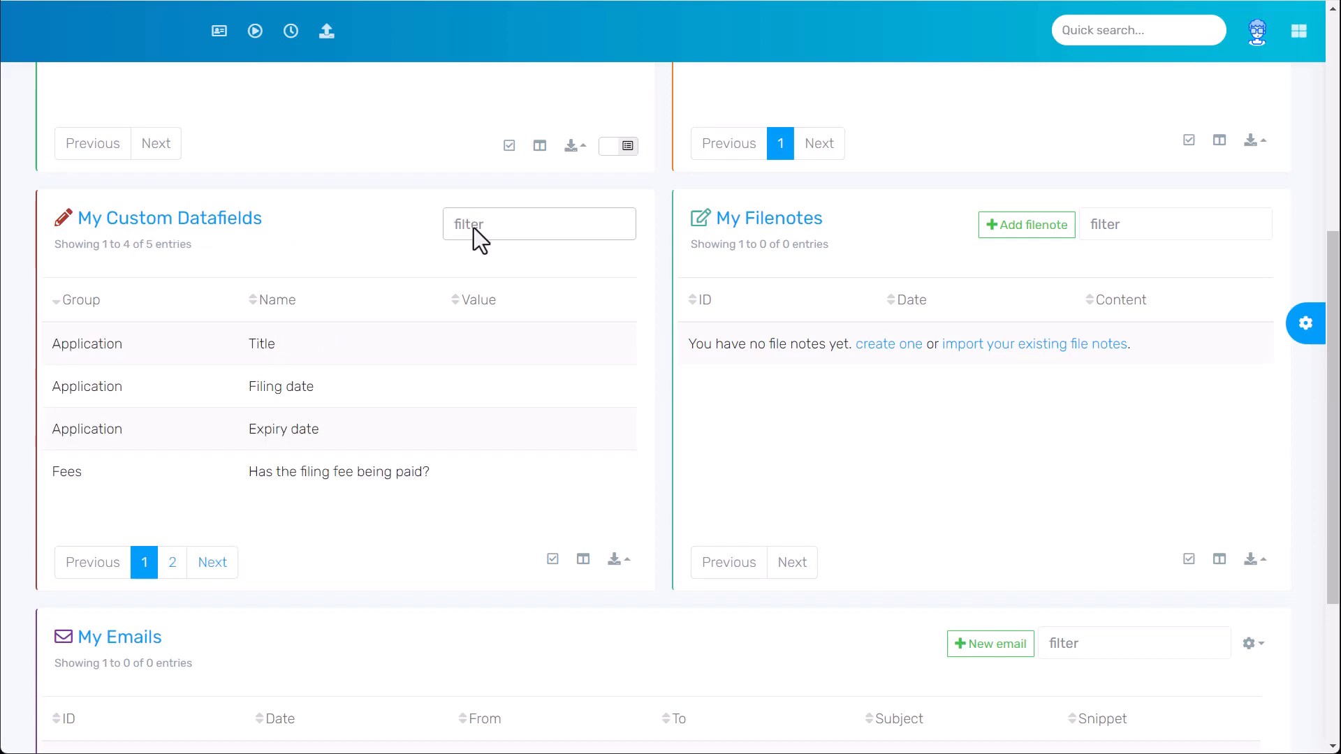
Filter only the Group column of My Custom Datafields by "free", and clear that column filter
click(105, 307)
text(free)
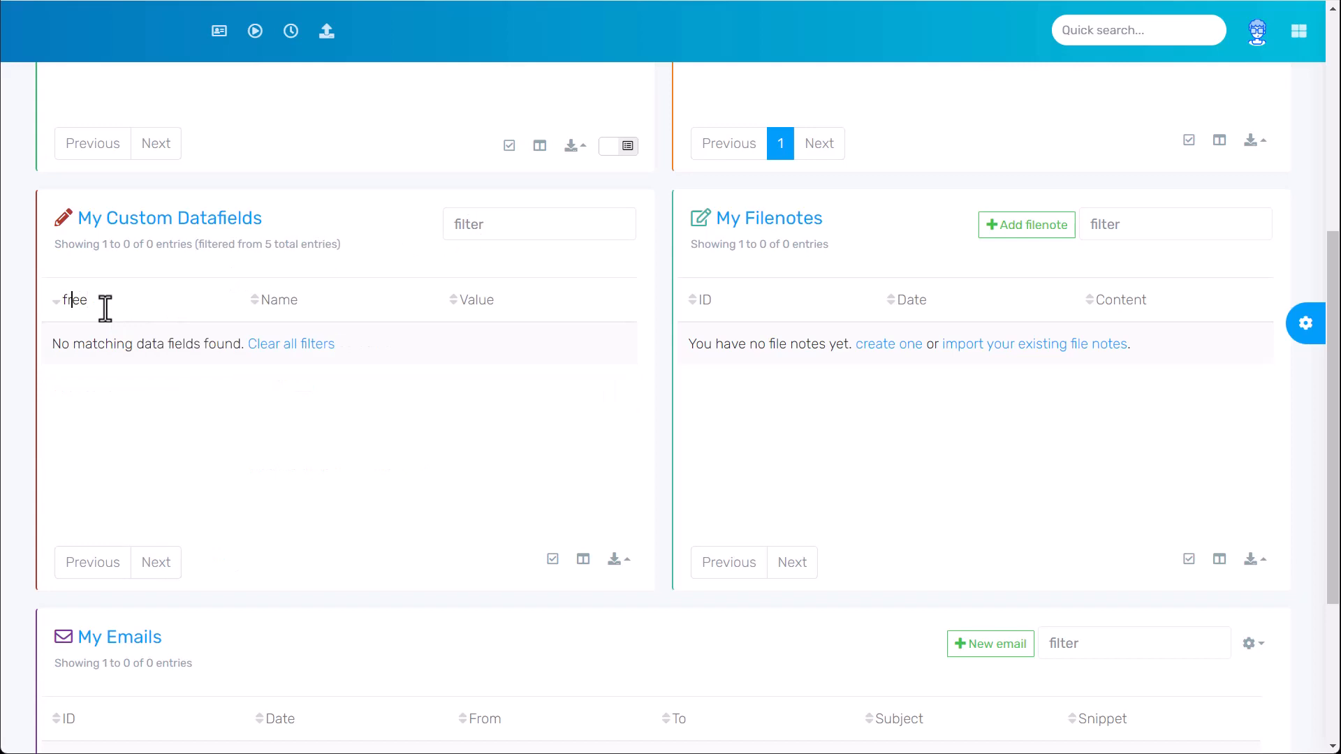
key(Delete)
key(ctrl+a)
key(BackSpace)
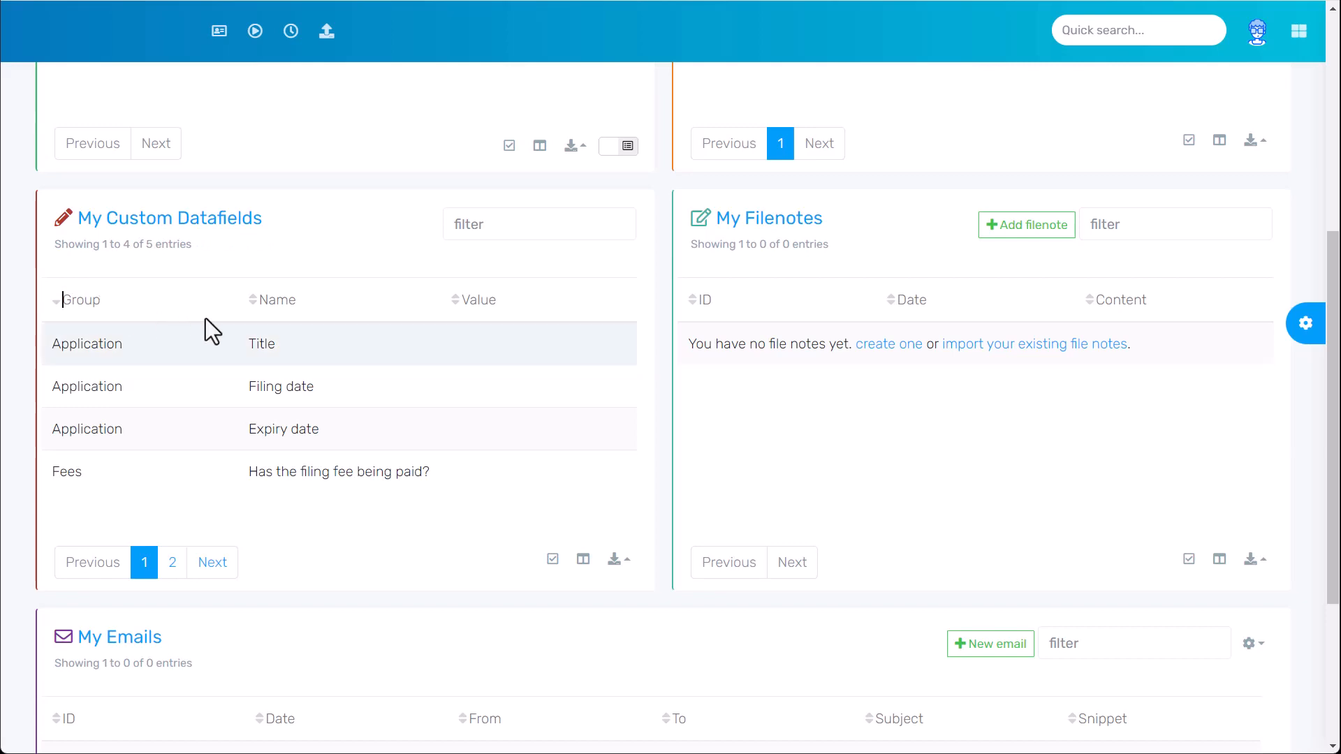
Enter "A new clothesline" as the value of the Title datafield and save it
click(466, 347)
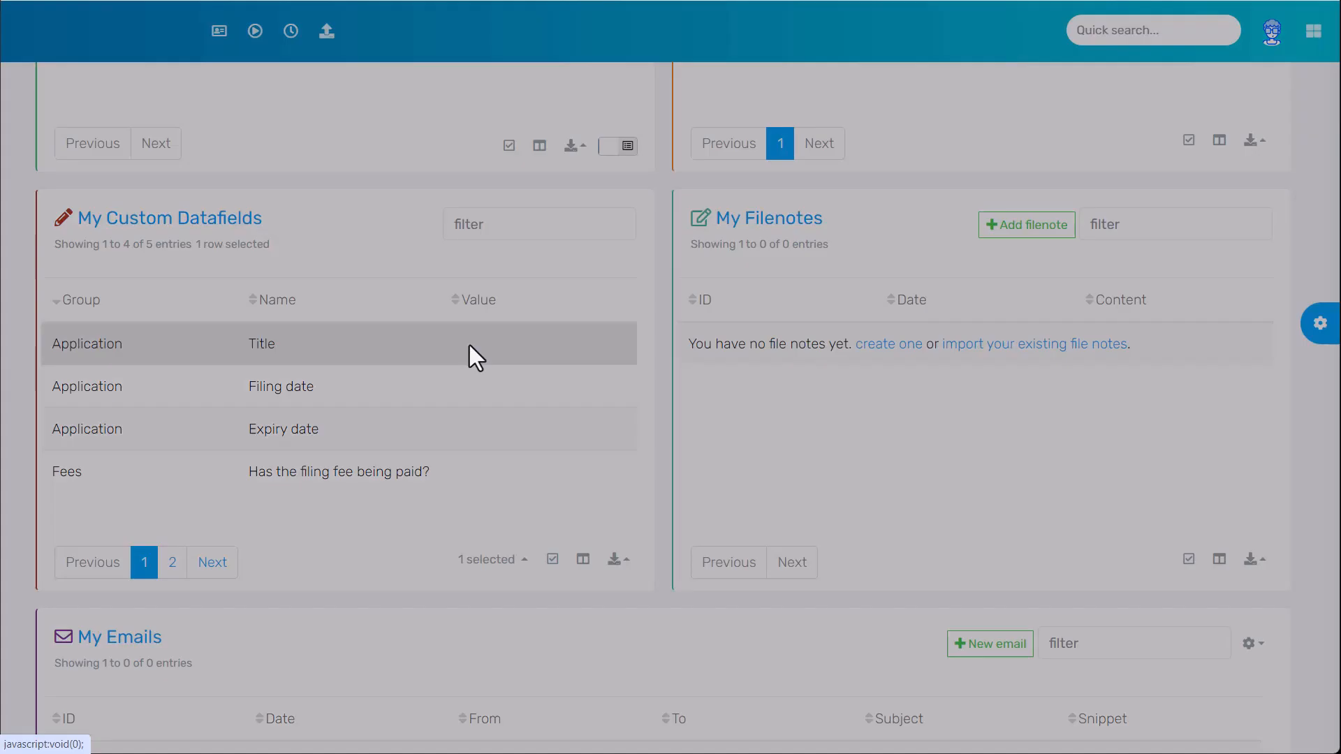
click(654, 105)
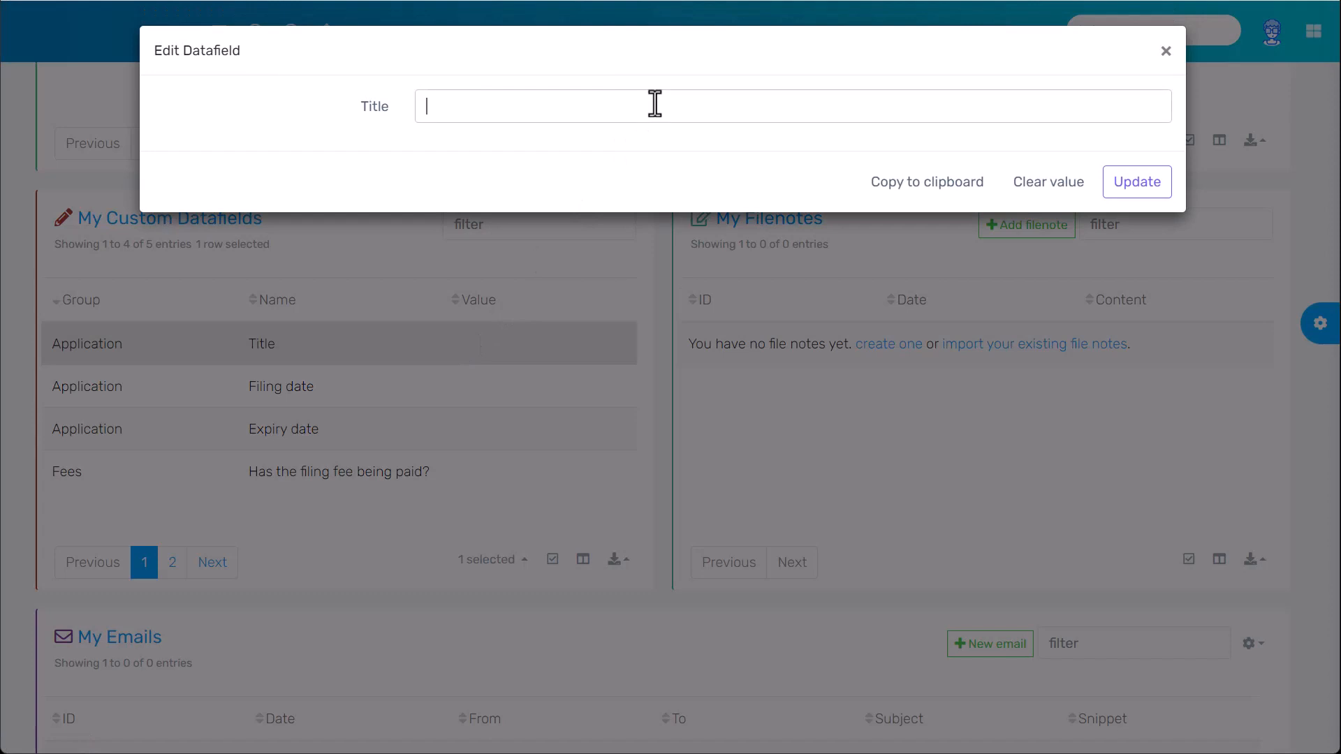
text(A new cloethesline)
key(Left)
key(Left)
key(Left)
key(Left)
key(Left)
key(Left)
key(Left)
key(Left)
key(Left)
key(Left)
key(Left)
key(Left)
key(Left)
key(Left)
key(Right)
key(Right)
key(Right)
key(Right)
key(Right)
key(Delete)
key(ctrl+a)
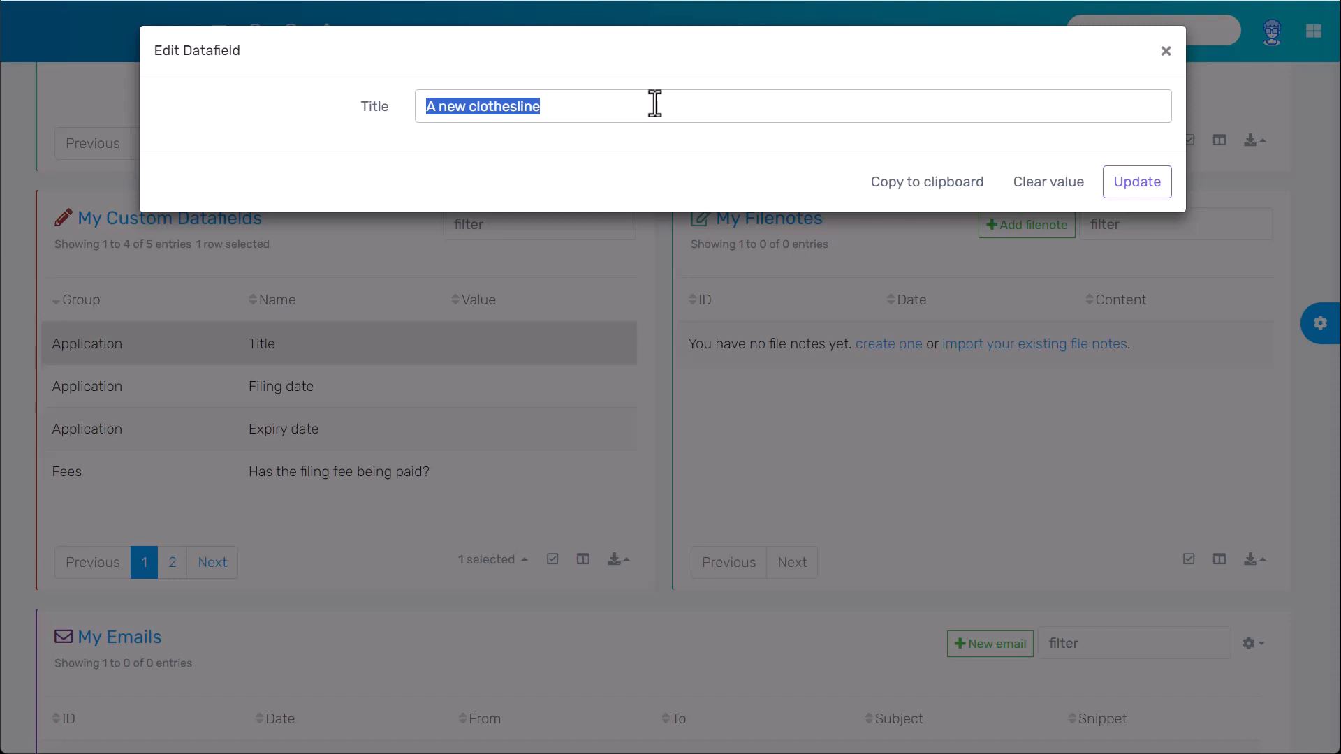
click(1139, 183)
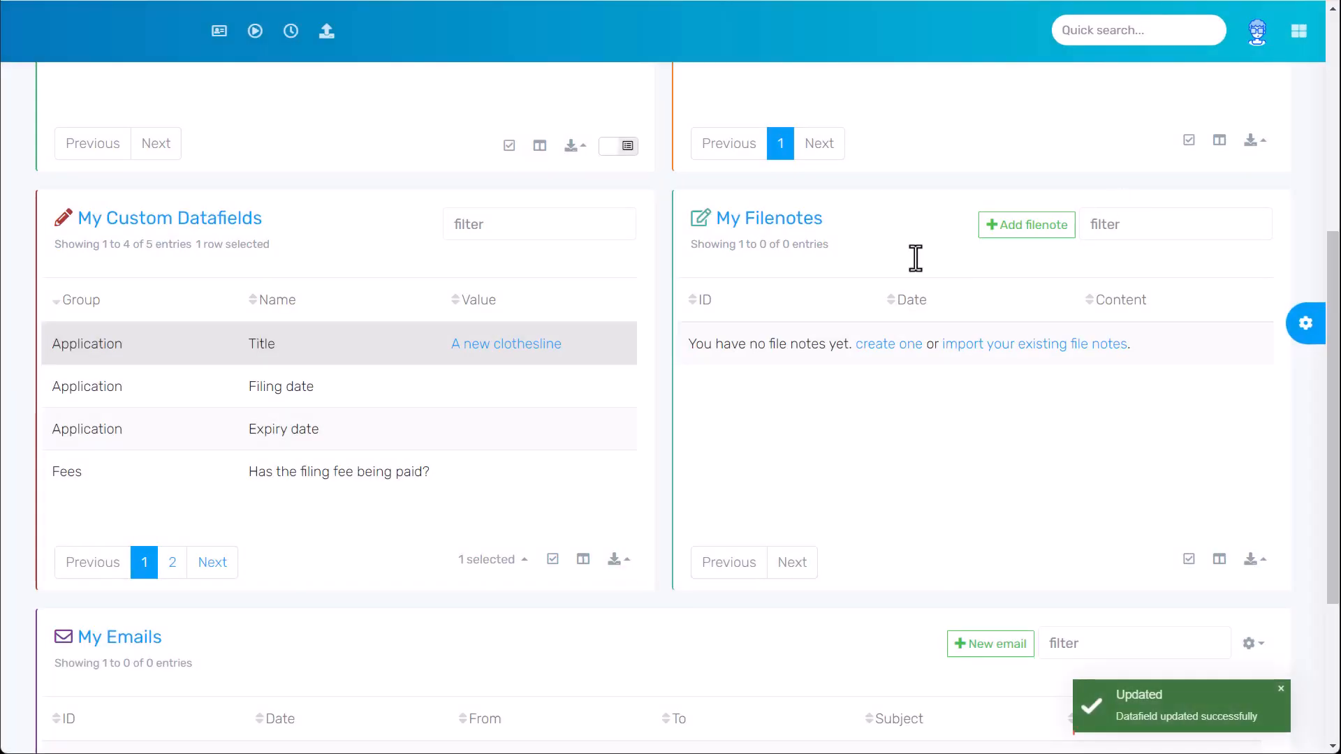
Set the Filing date datafield to today's date, 24 Feb 2024, and save it
mouse_move(479, 390)
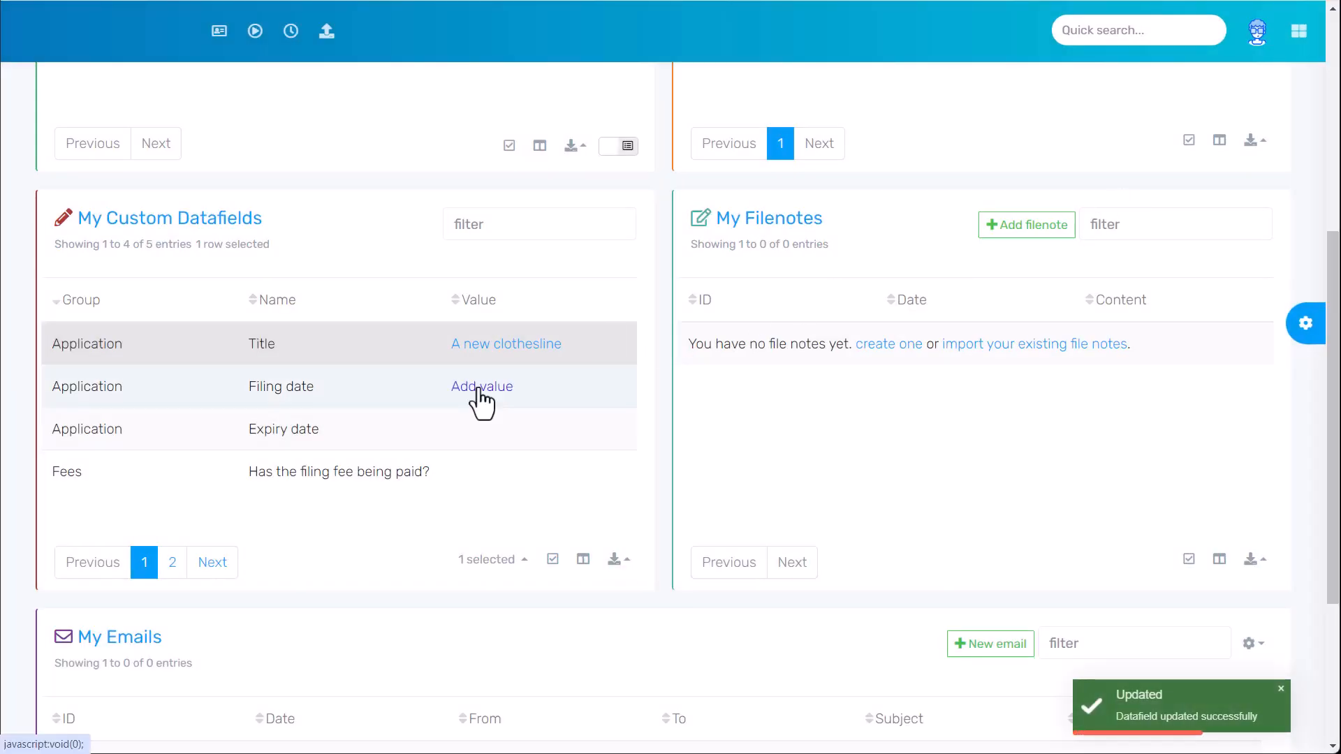
click(479, 388)
click(595, 105)
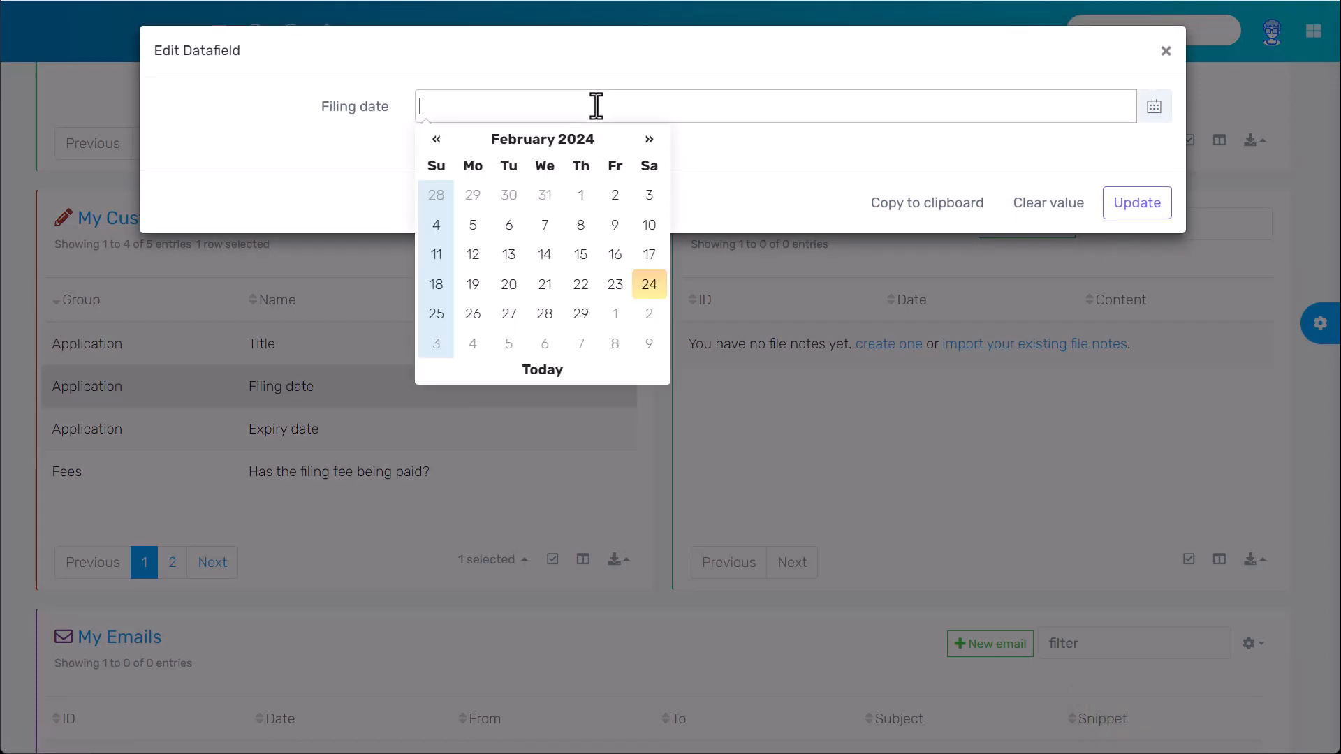
click(546, 368)
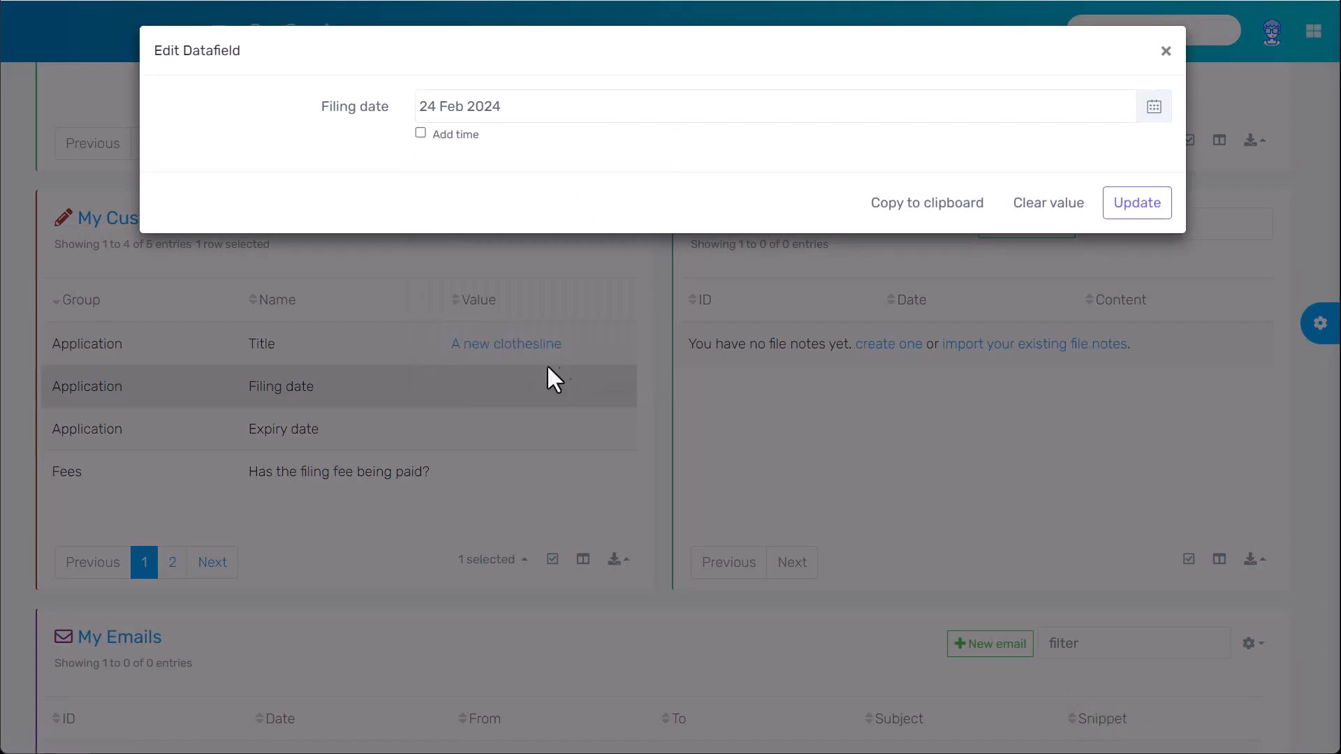
click(1131, 207)
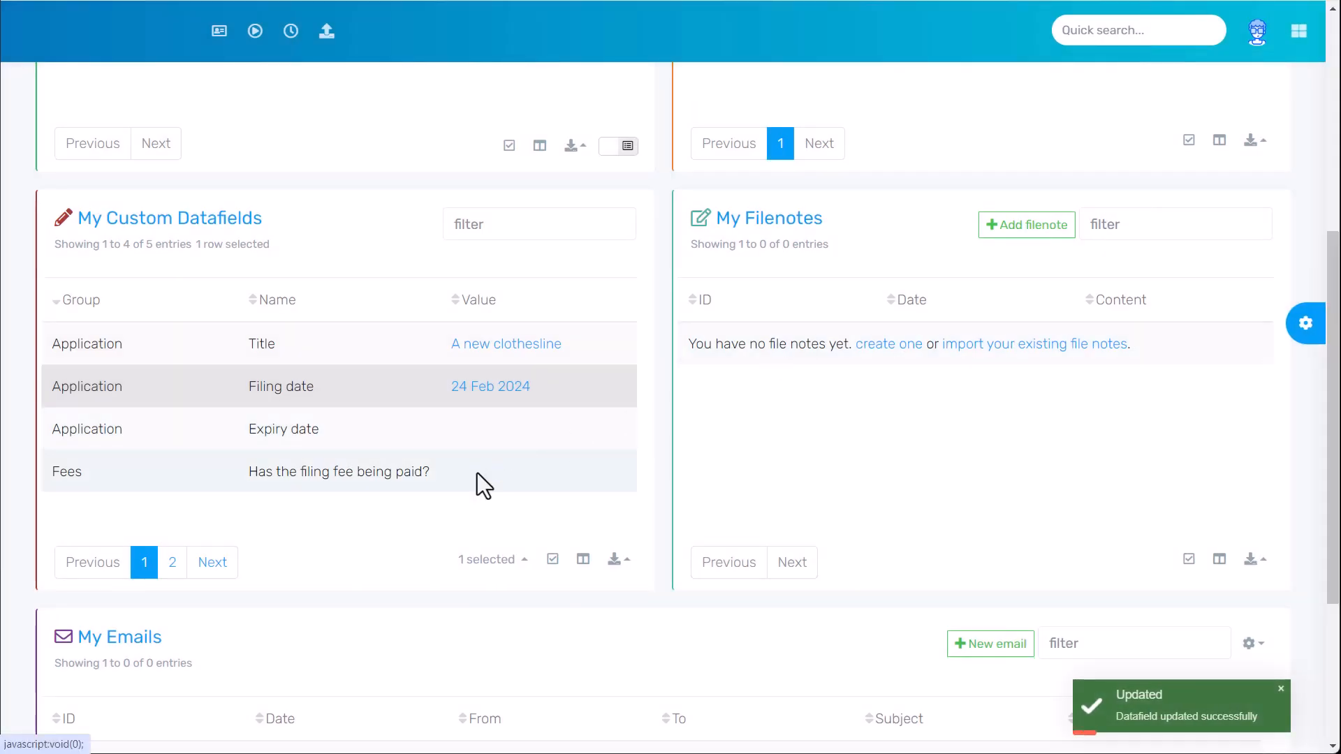
Answer the "Has the filing fee being paid?" datafield with No and save it
click(477, 472)
click(610, 112)
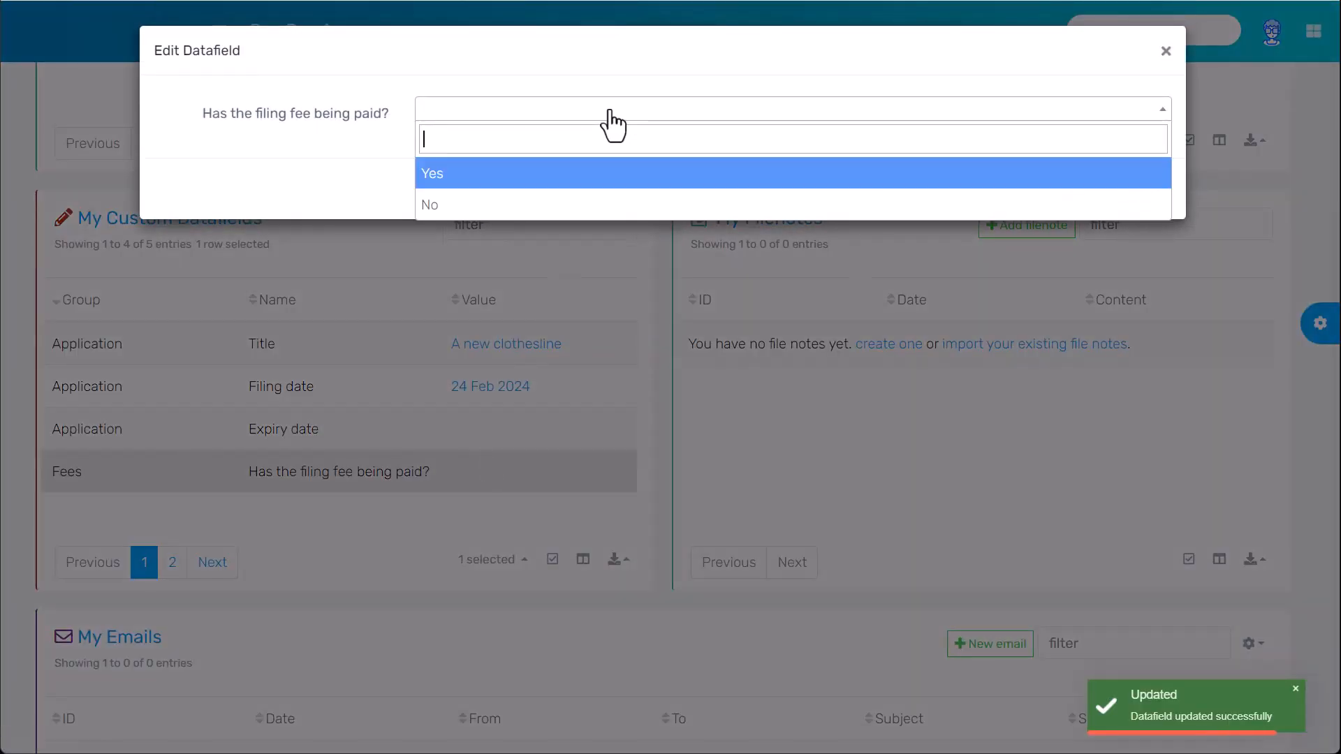
click(571, 206)
click(1142, 193)
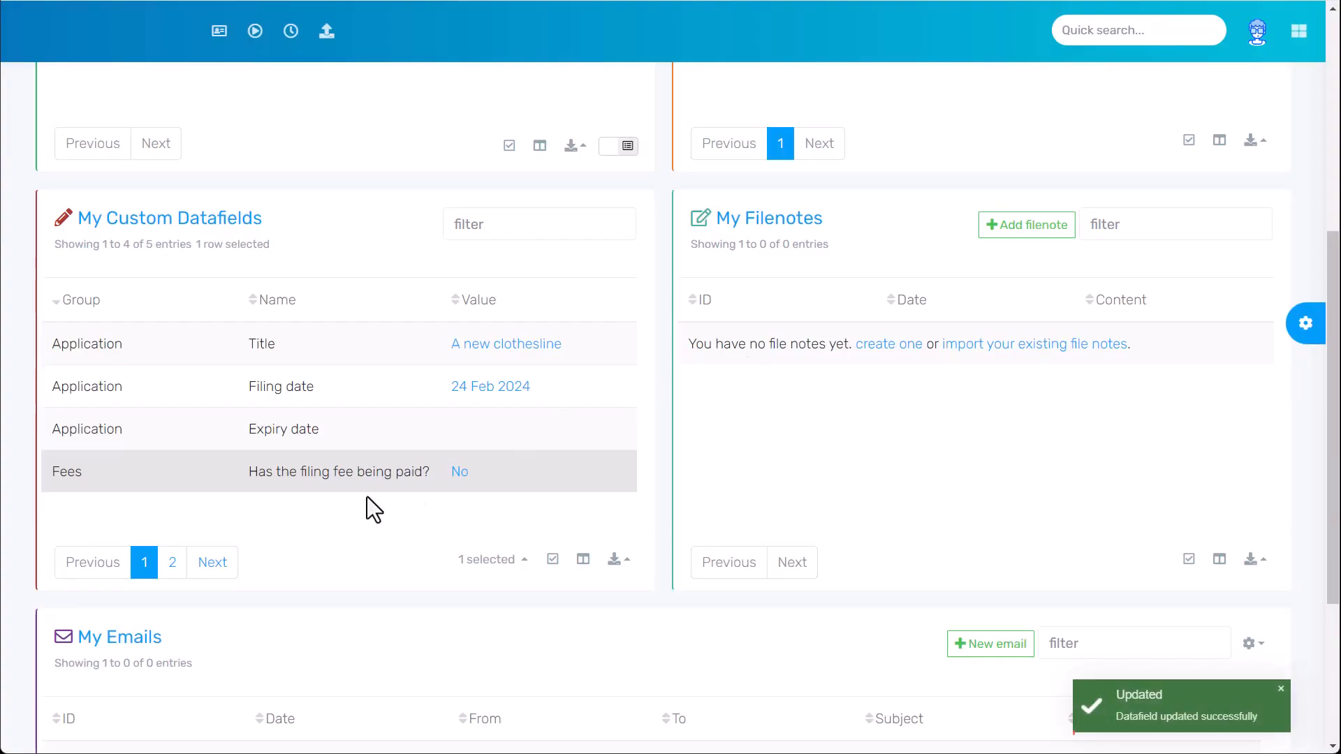
Write "The new clothesline has a new spring system" as the value of the "An outline of the invention" datafield on the table's second page
click(173, 563)
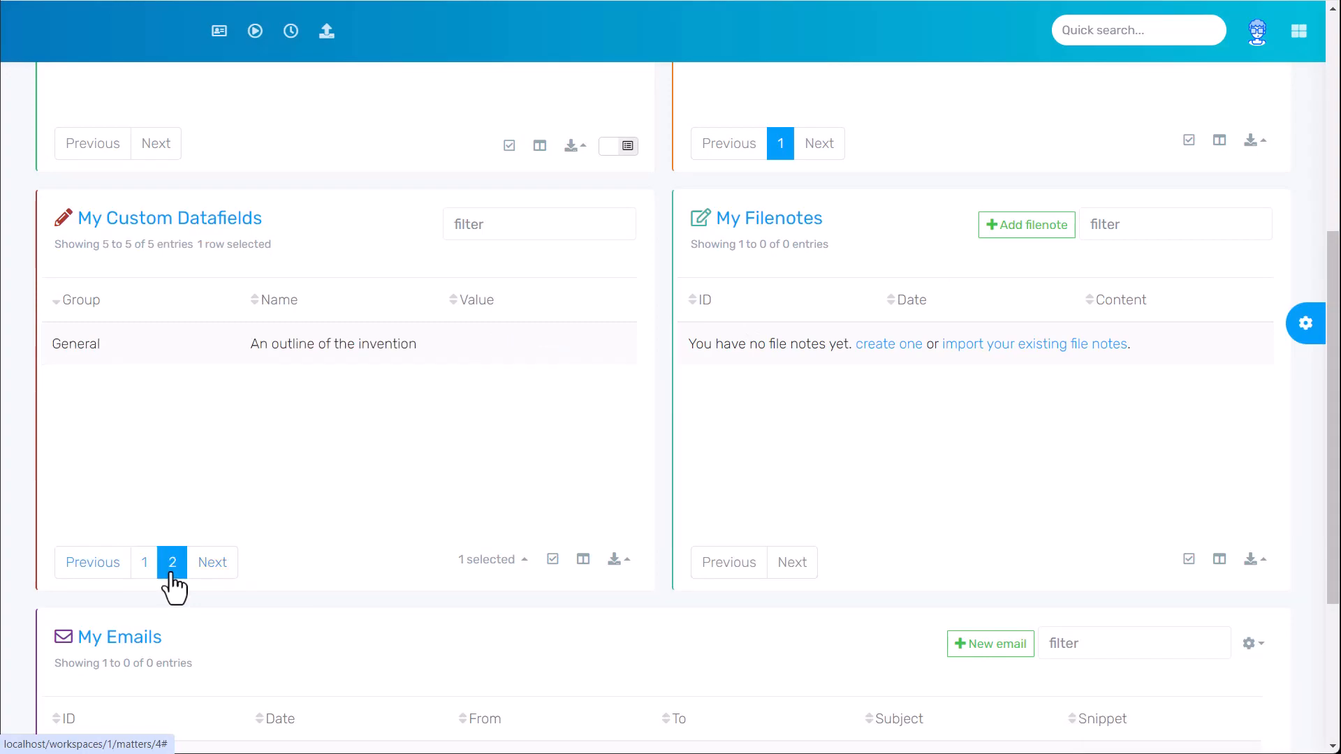
click(483, 347)
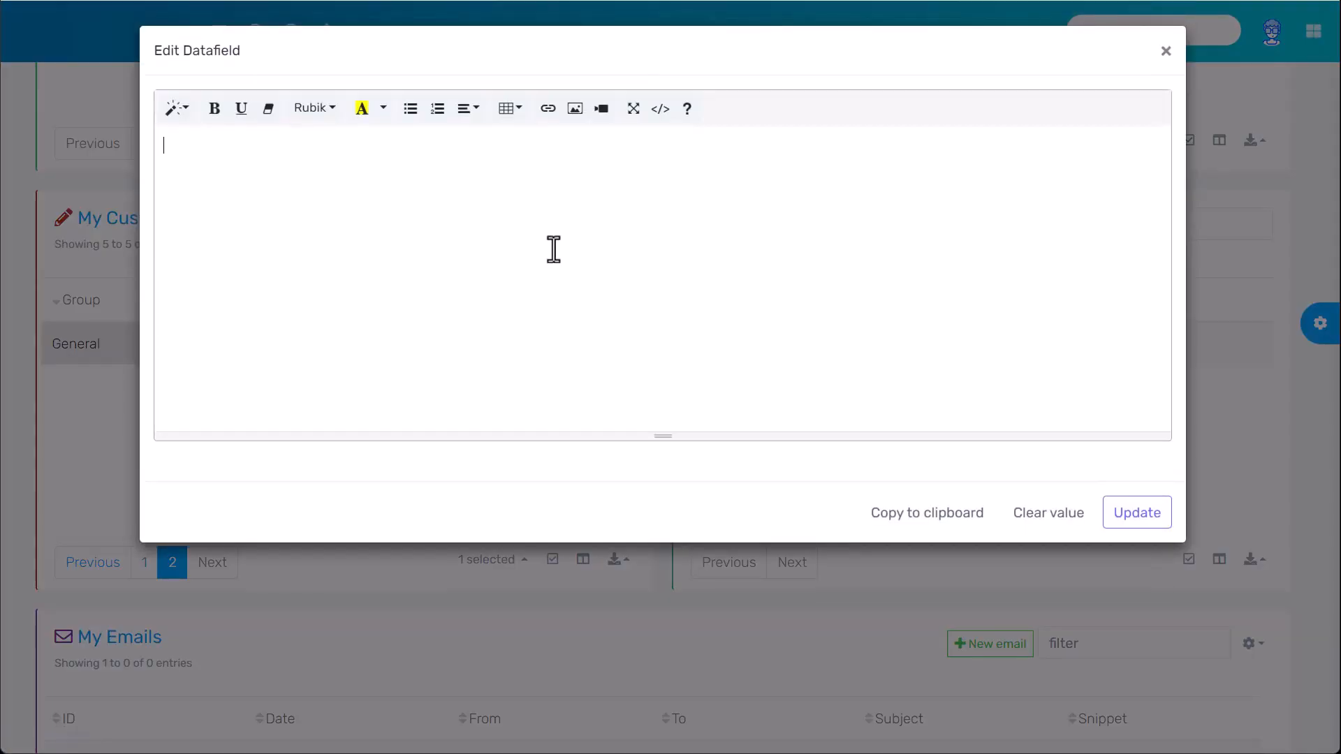
text(A new clothesline)
key(Delete)
key(Delete)
text(The new clothesline has )
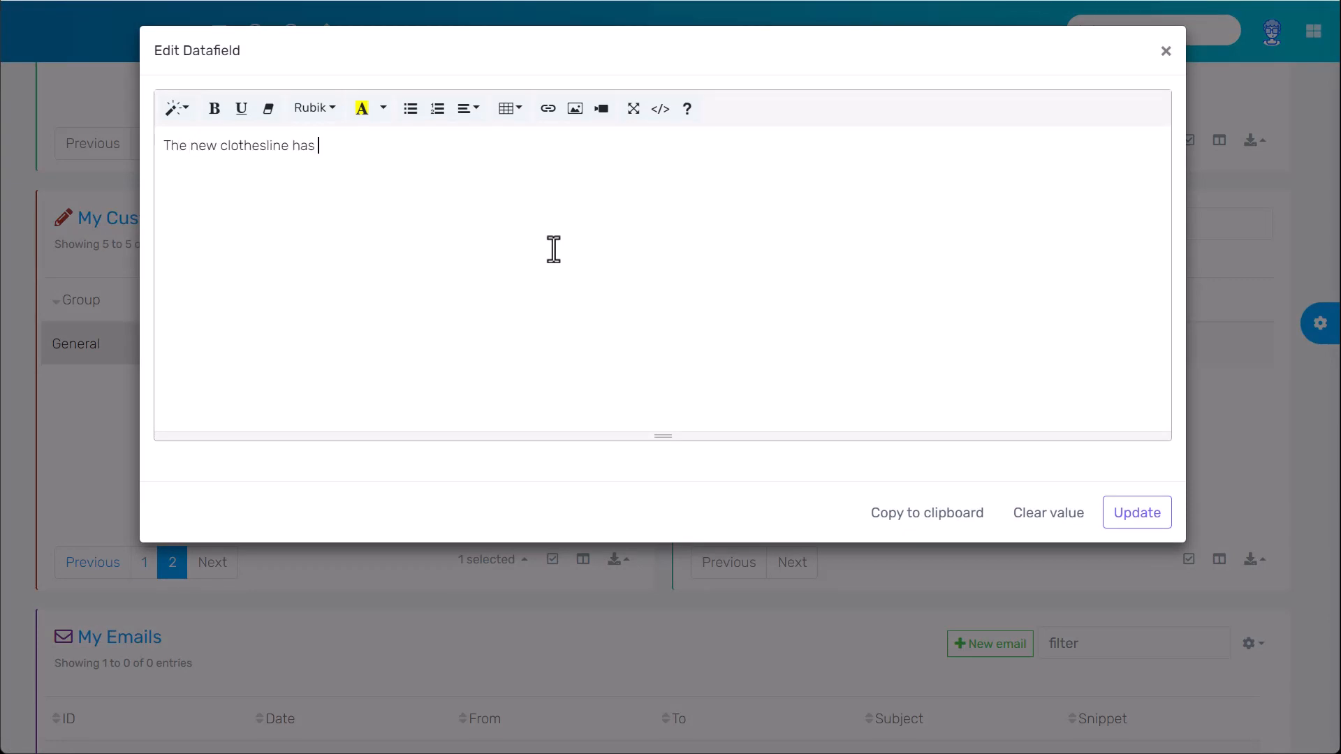
text(a new spring system)
Highlight the words "new spring system" in yellow in the invention outline and save the datafield
key(ctrl+shift+Left)
key(ctrl+shift+Left)
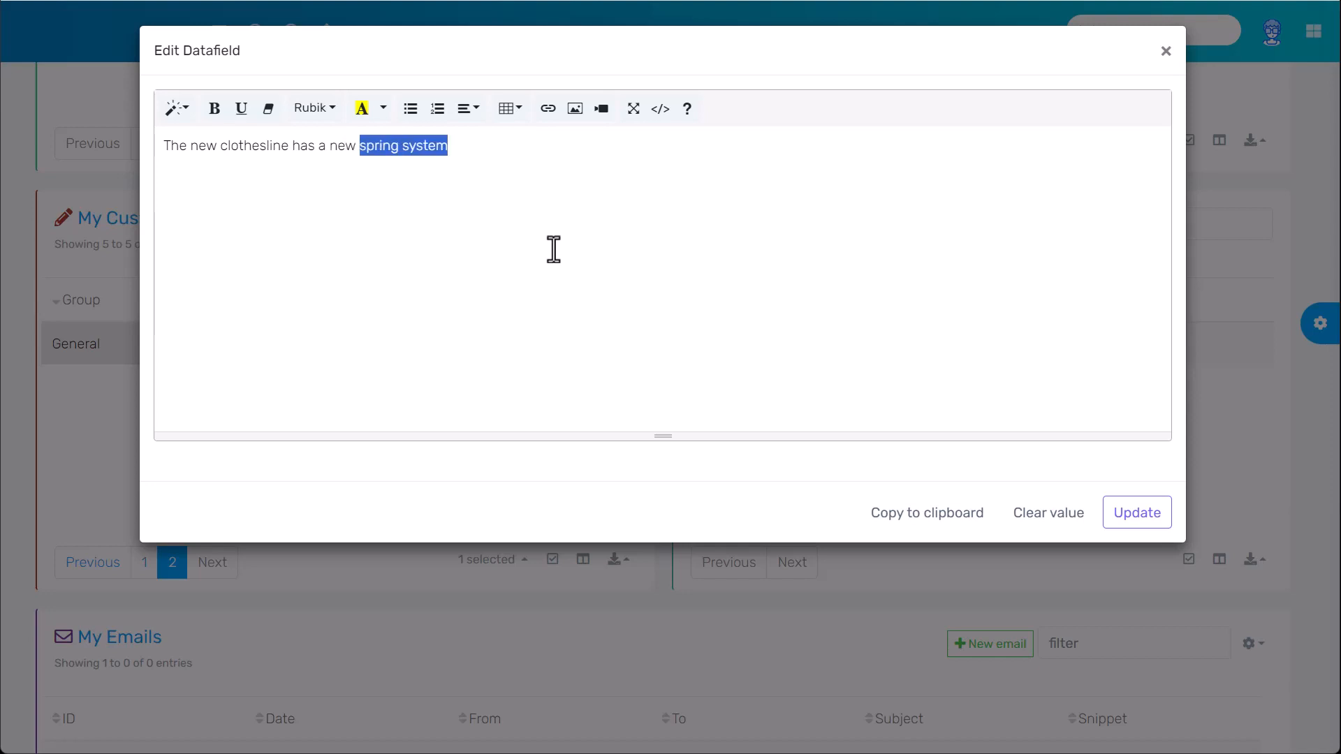
key(ctrl+shift+Left)
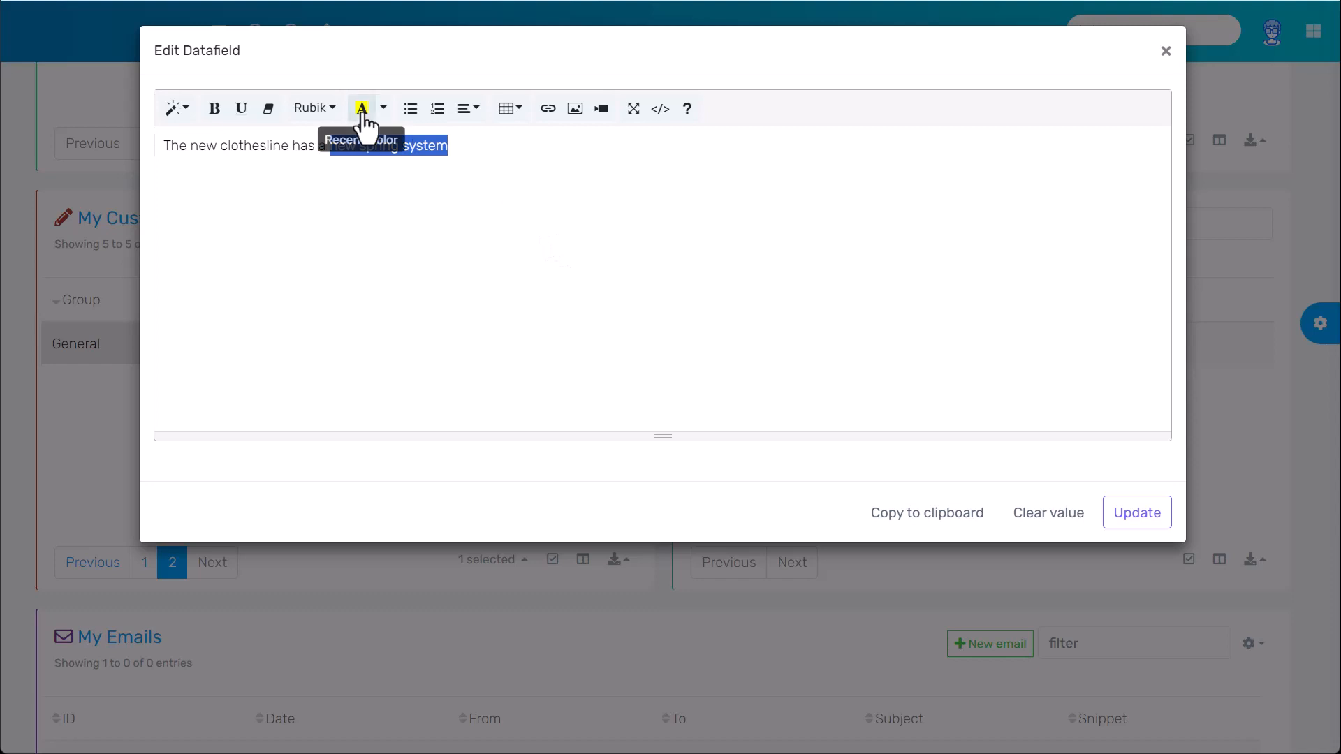
click(300, 145)
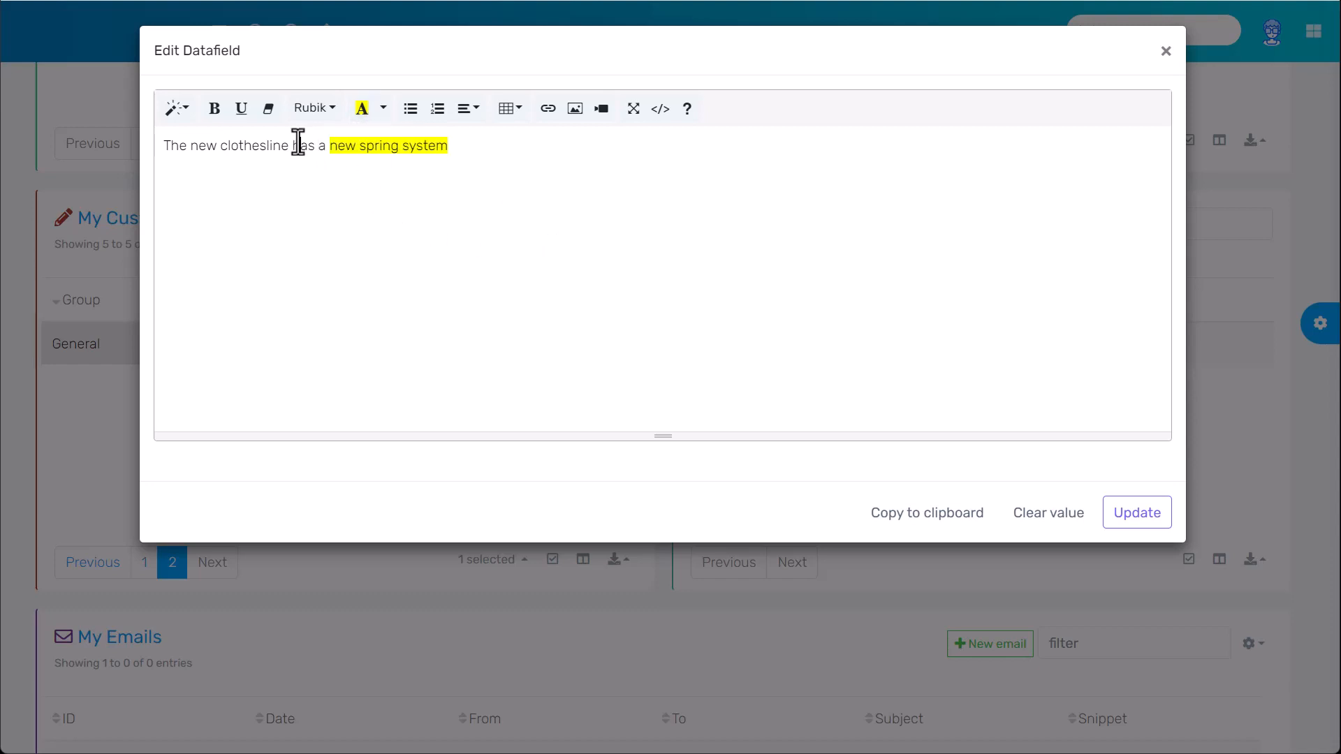
click(1138, 511)
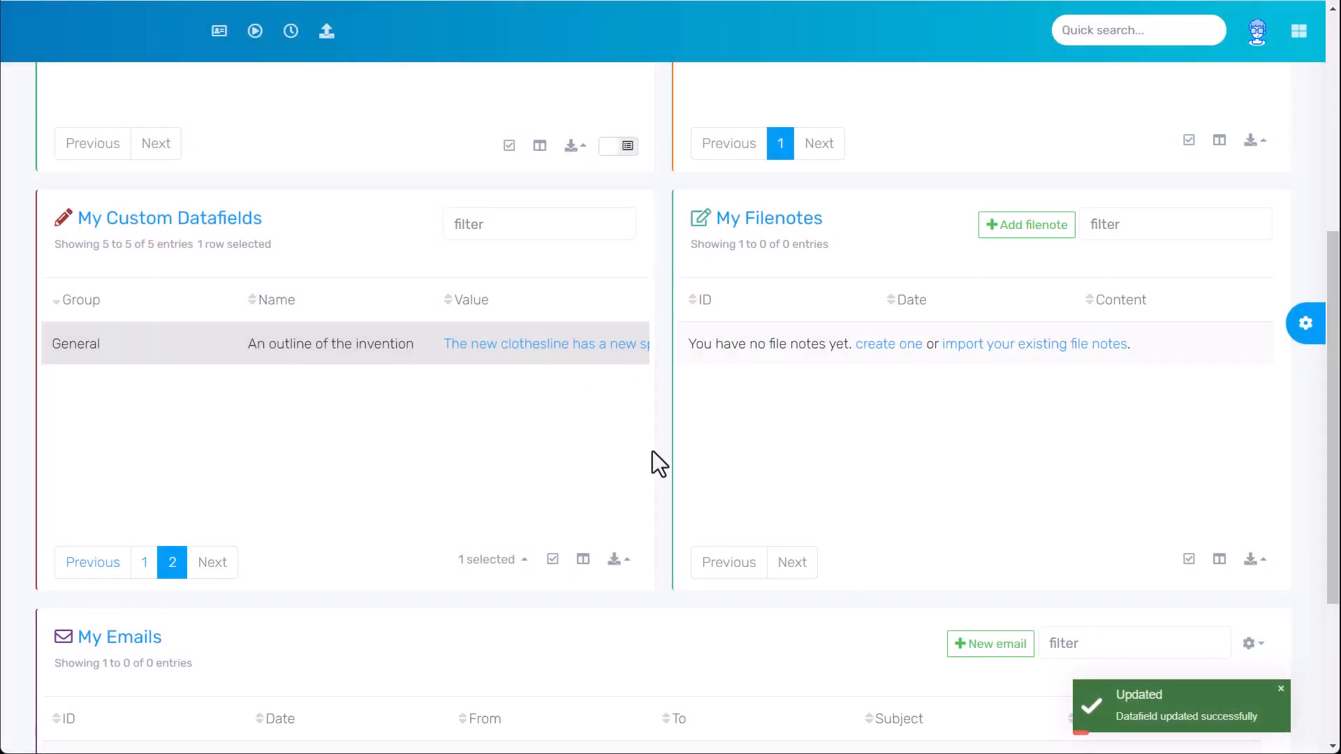
Extend the Title datafield on the table's first page to "A new clothesline with a new spring system" and save it
scroll(589, 443, up, 3)
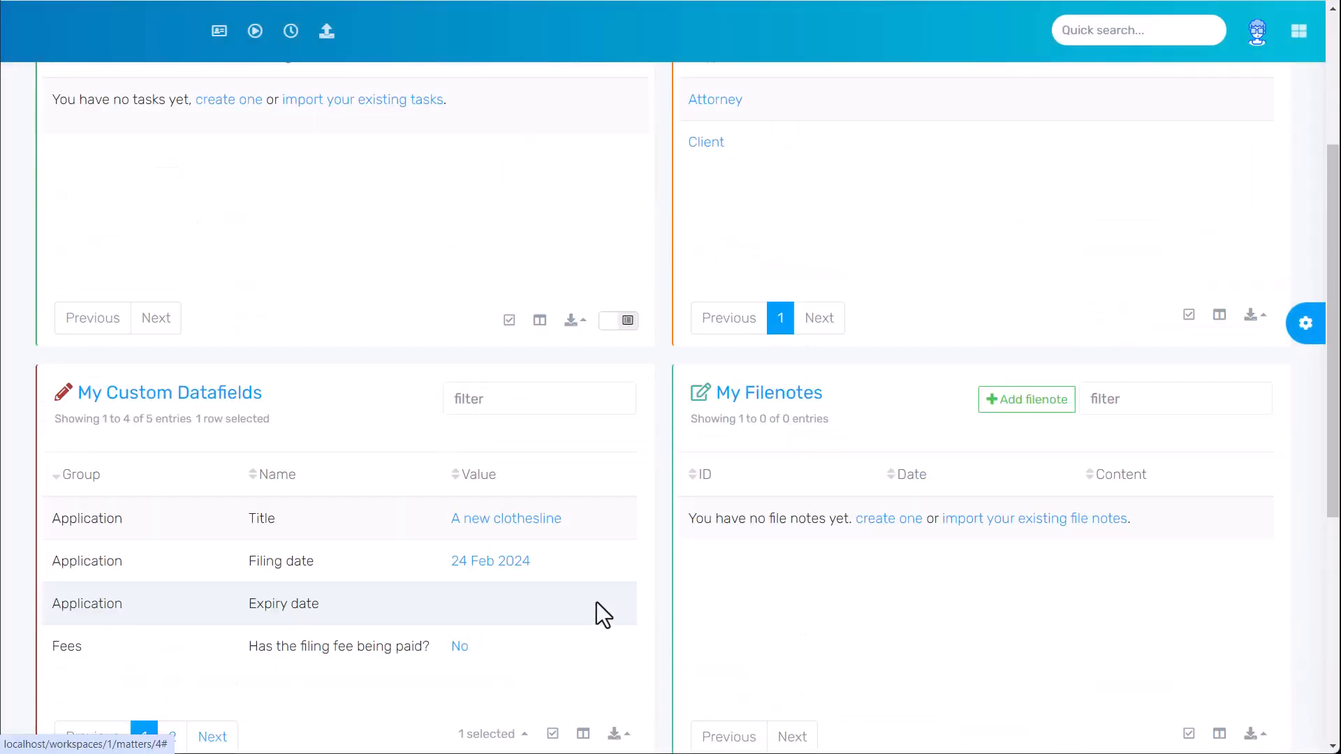
scroll(597, 602, up, 4)
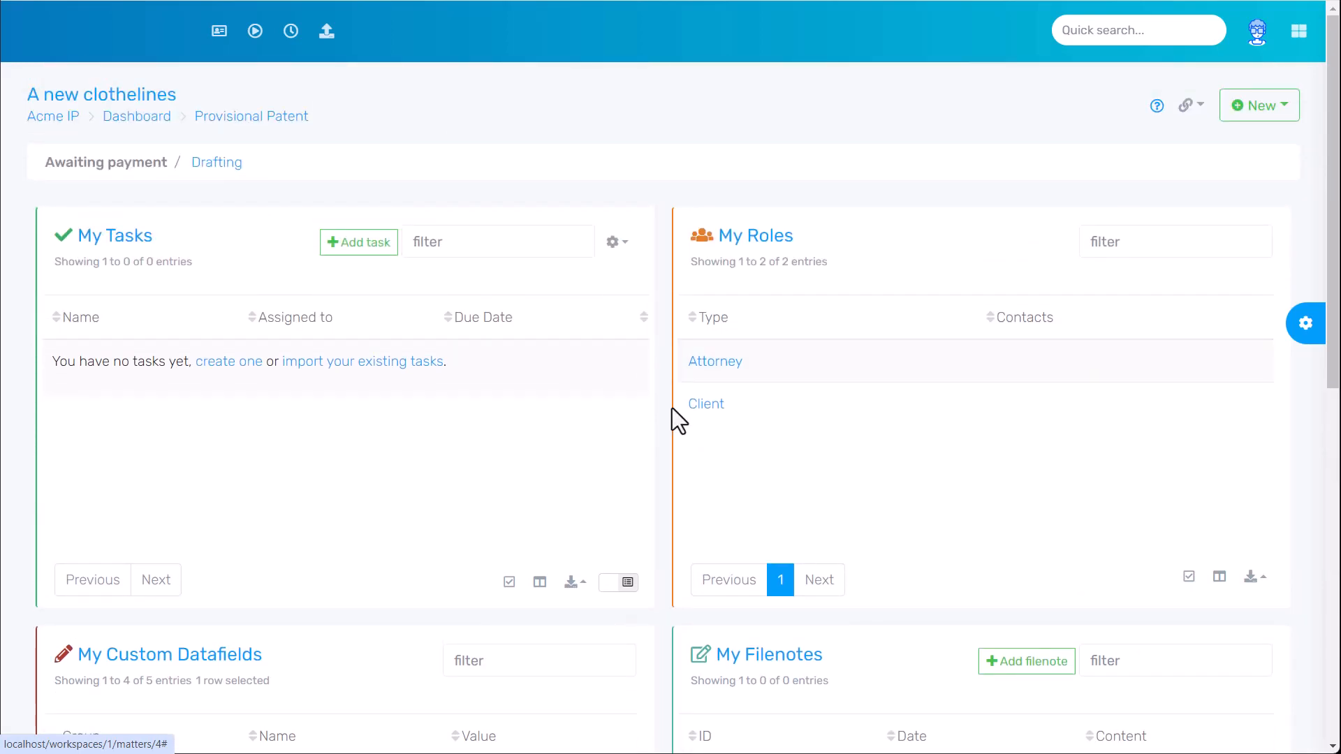
scroll(672, 408, down, 5)
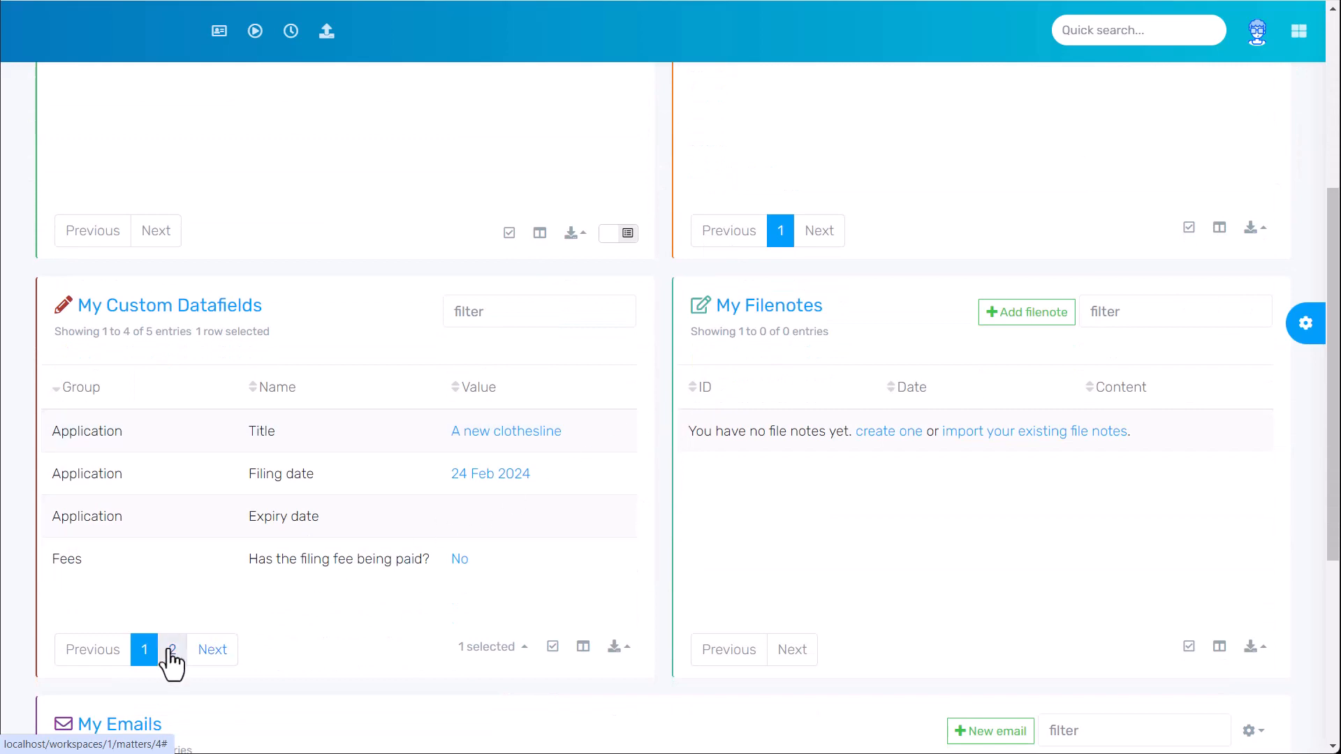
click(528, 433)
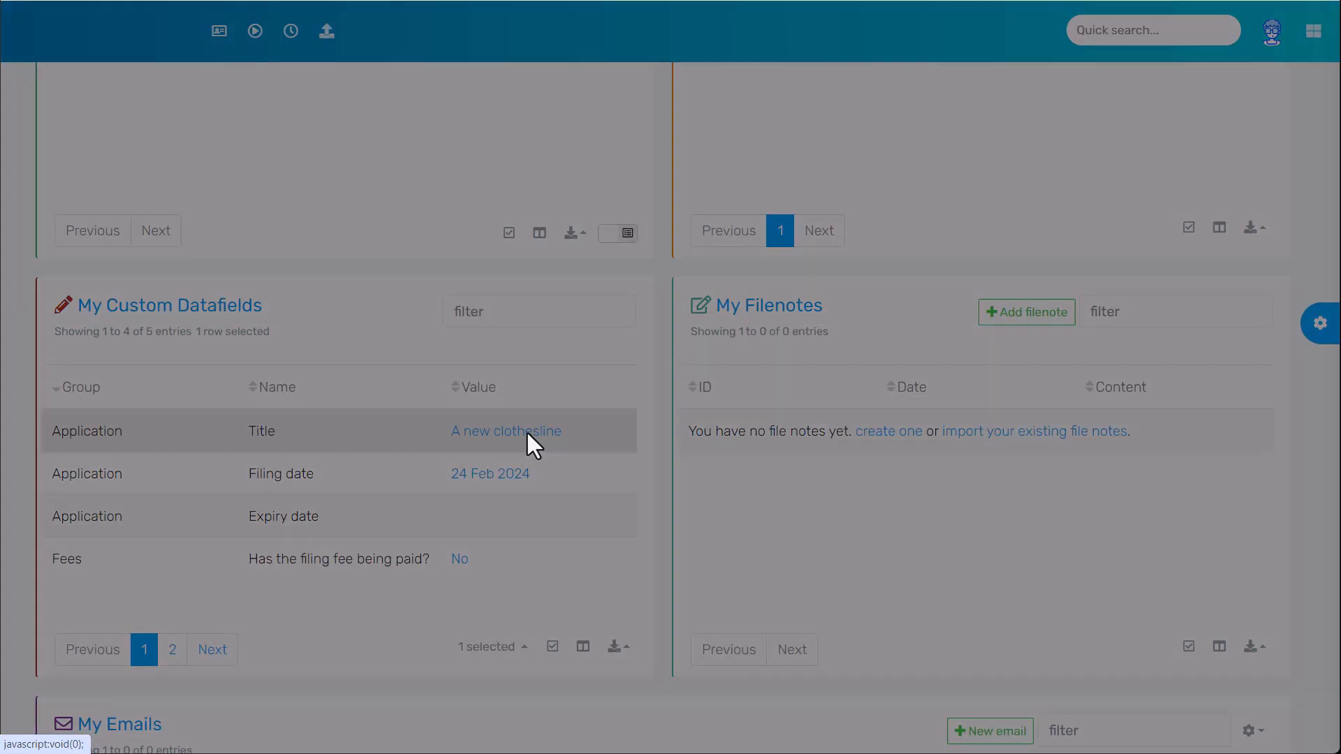
click(613, 108)
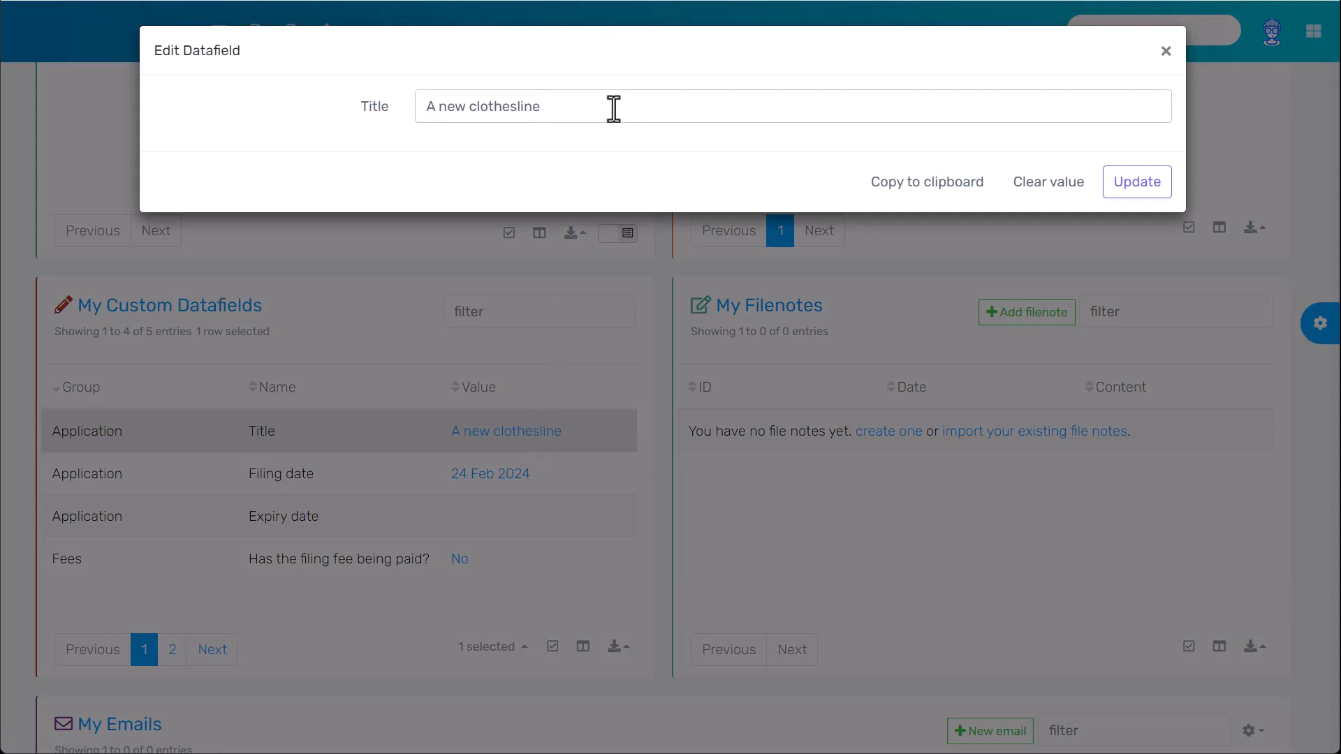
text(with a new spring system)
click(1111, 186)
Run a quick search for "spring", close its suggestions, and return to the matter's custom datafields
scroll(778, 367, up, 5)
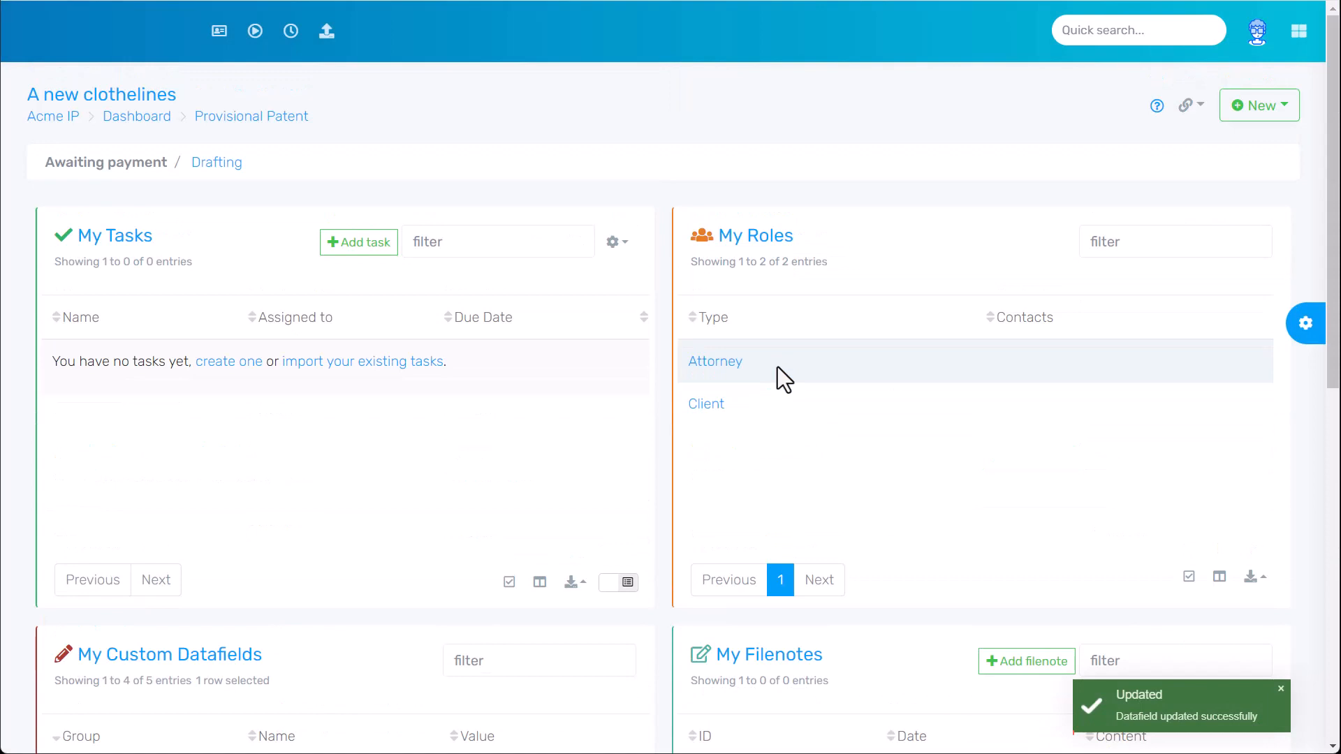
click(1113, 32)
text(spring)
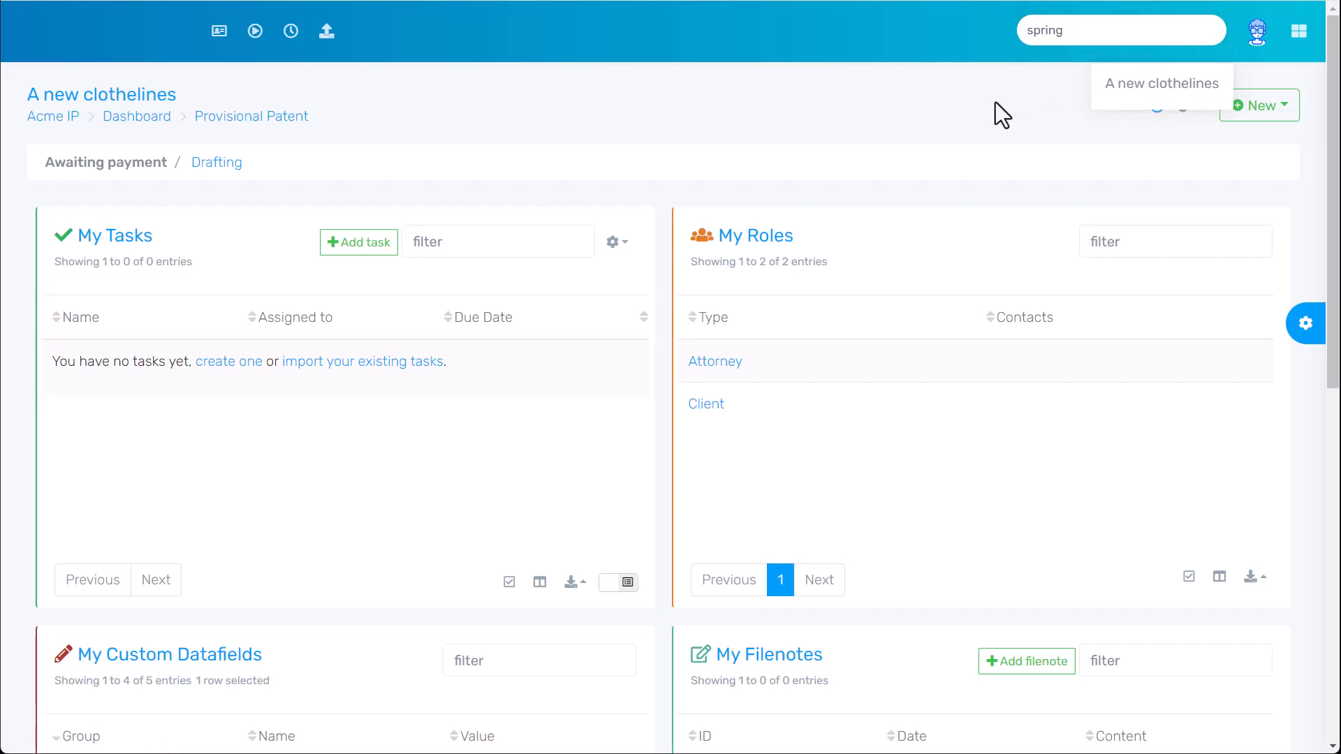
click(957, 212)
scroll(957, 212, down, 5)
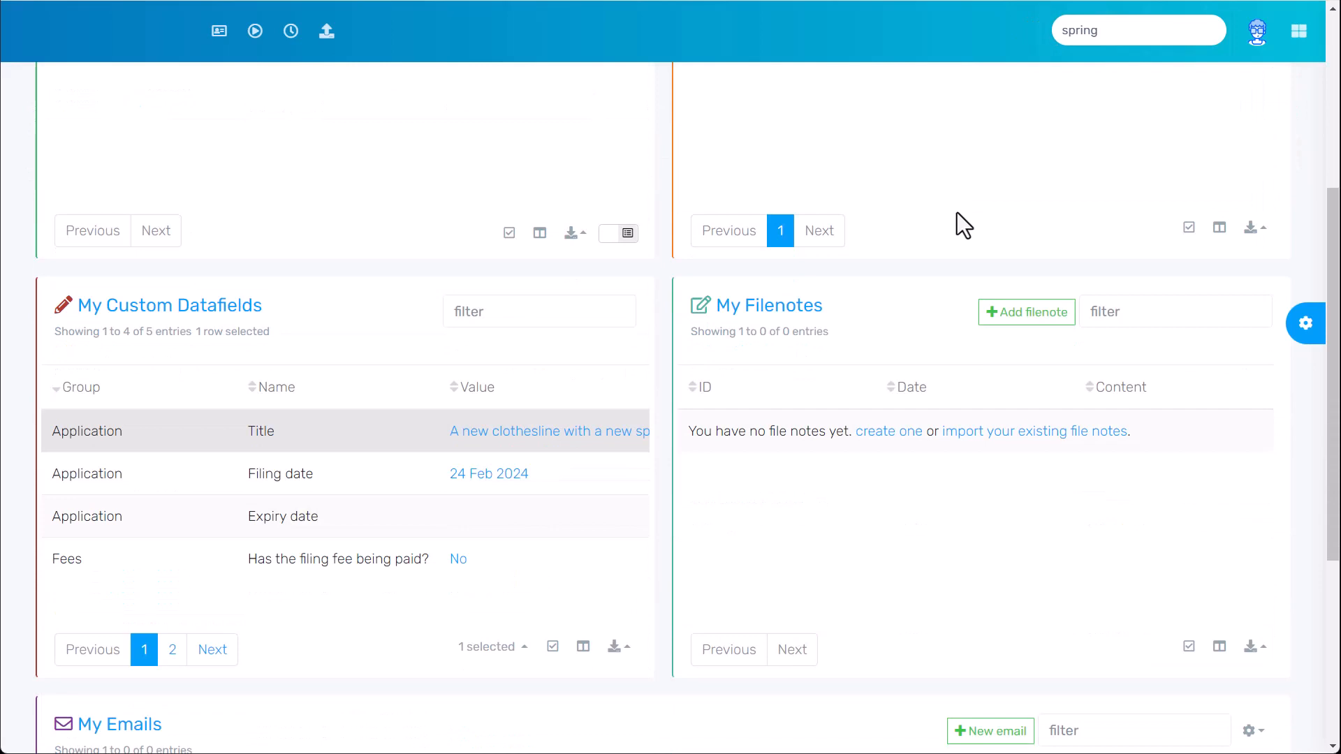